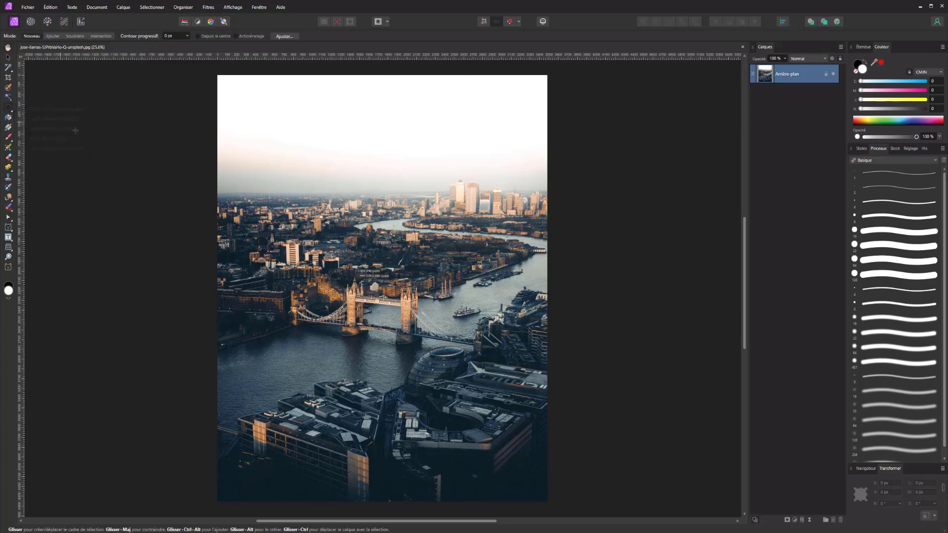
Draw a circular selection about 2413 px wide over the middle of the photo and duplicate it onto a new layer
drag(315, 209, 332, 252)
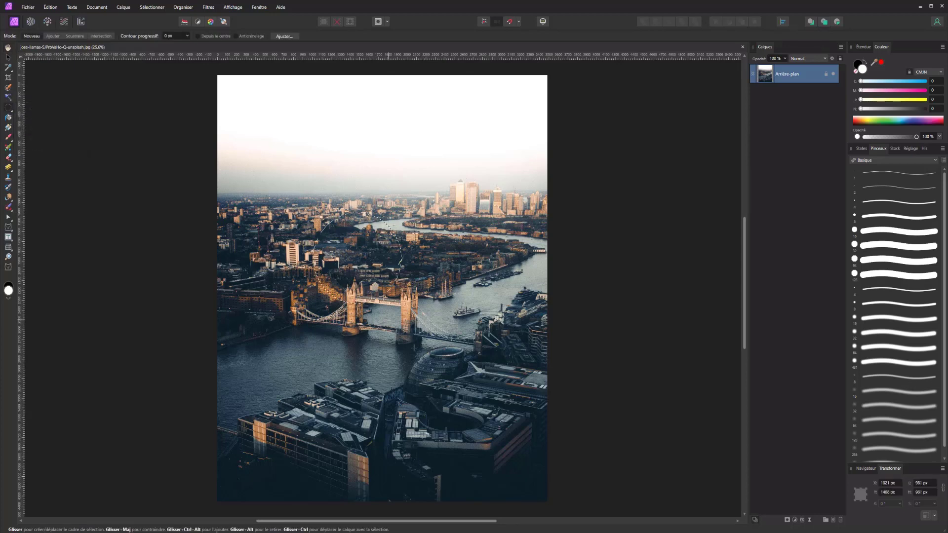
drag(414, 348, 523, 468)
drag(421, 352, 409, 347)
key(ctrl+j)
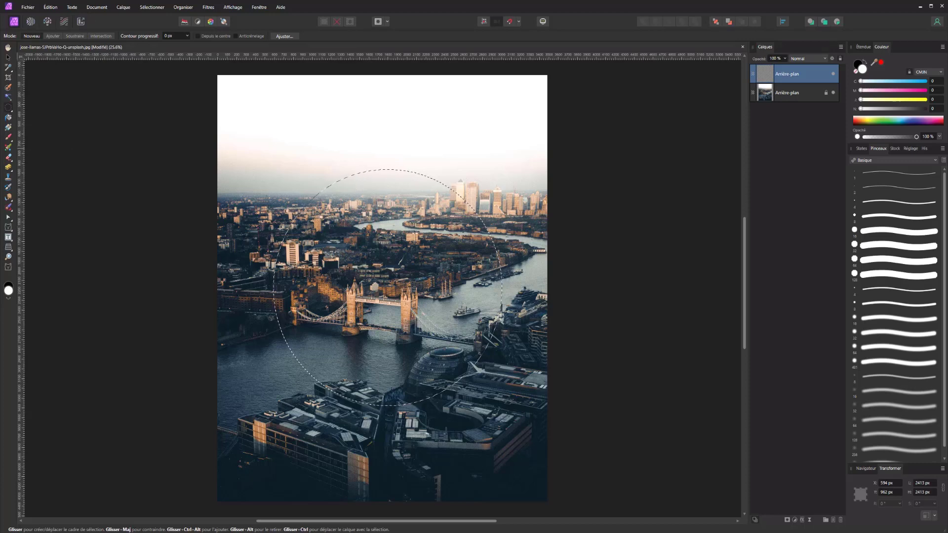
Rotate the duplicated circle 180° so its part of the city is upside down, and drop the selection
click(7, 58)
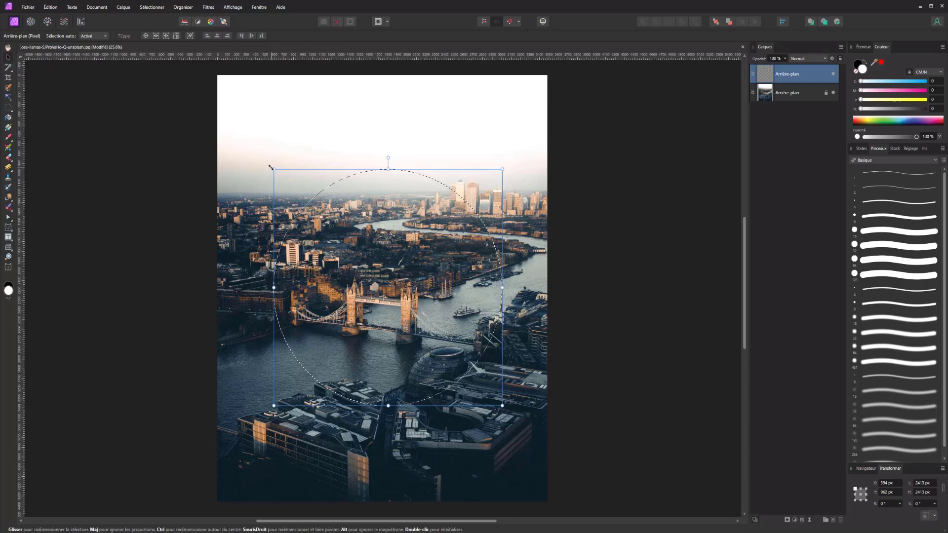
drag(388, 157, 479, 372)
click(7, 109)
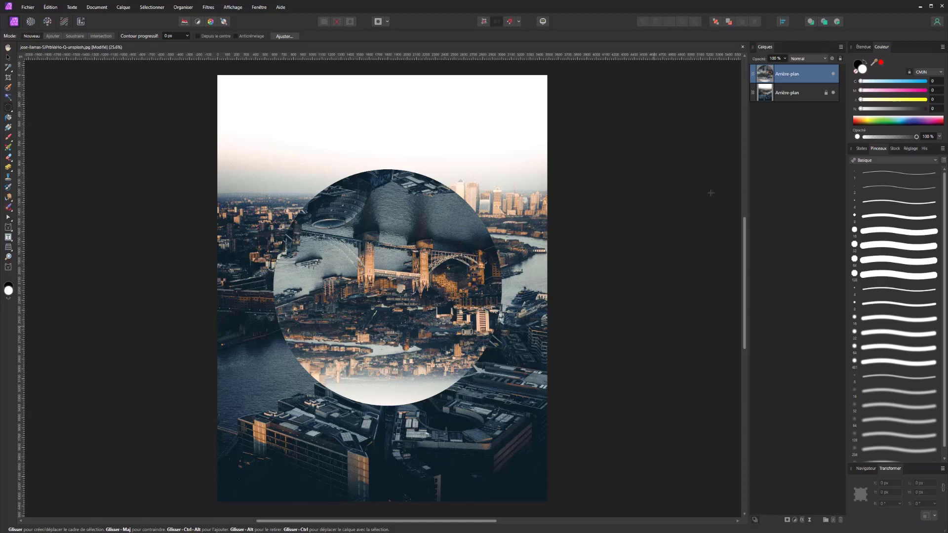
Add a layer mask to the rotated circle and set up a black paint brush at 100% opacity
click(788, 521)
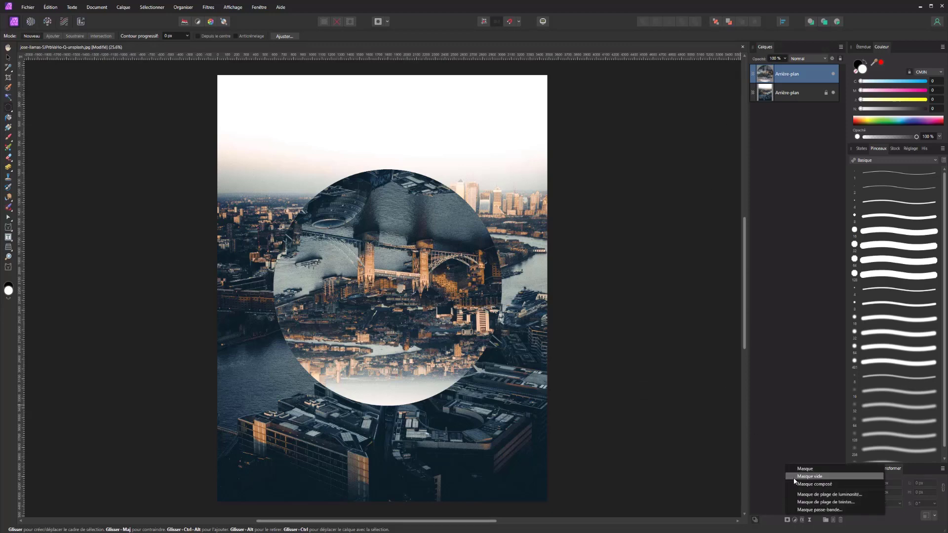
click(803, 466)
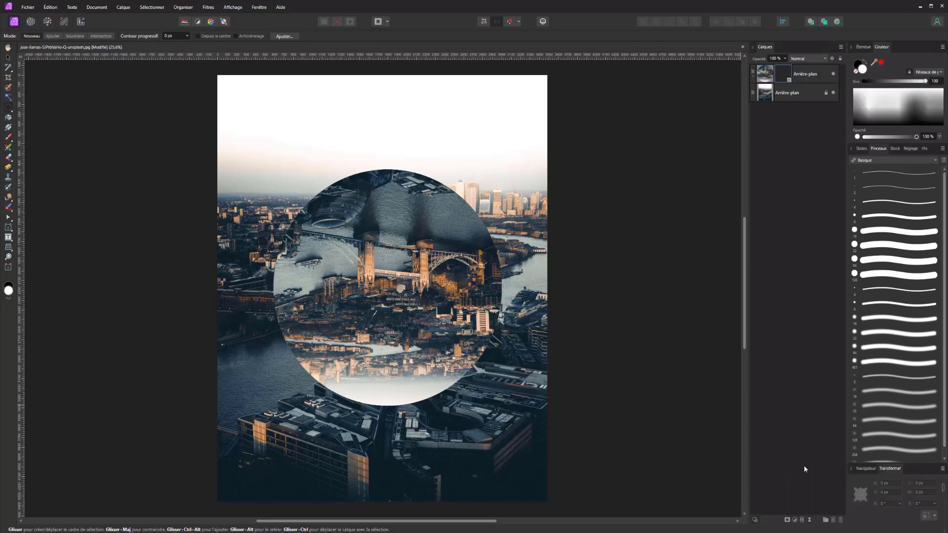
click(8, 137)
key(x)
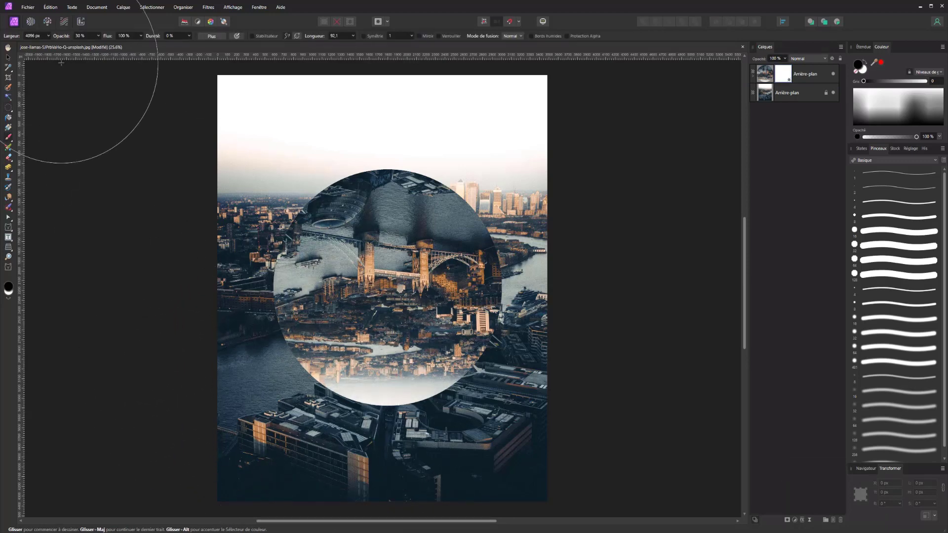
click(99, 37)
drag(105, 45, 136, 45)
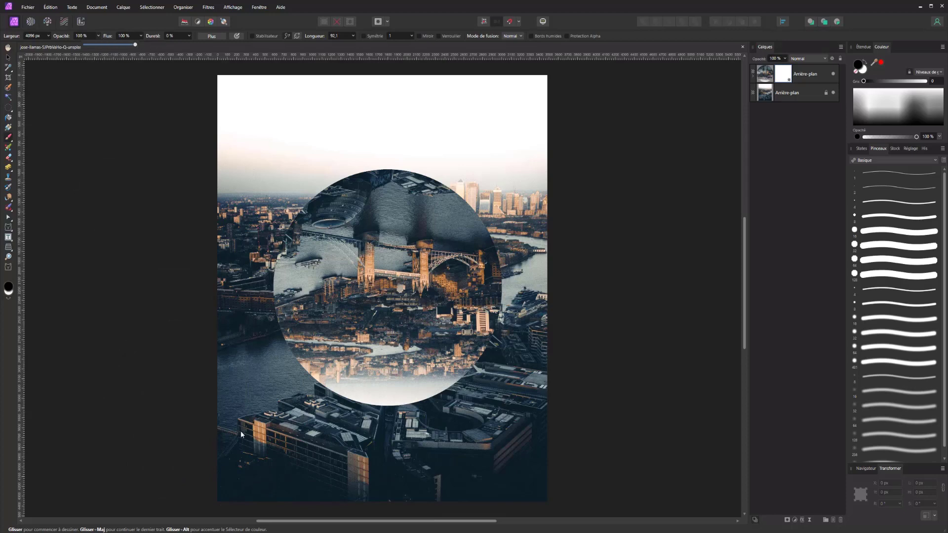
click(197, 412)
Try fading the lower part of the circle with black brush strokes on its mask, and undo the strokes
drag(122, 414, 941, 461)
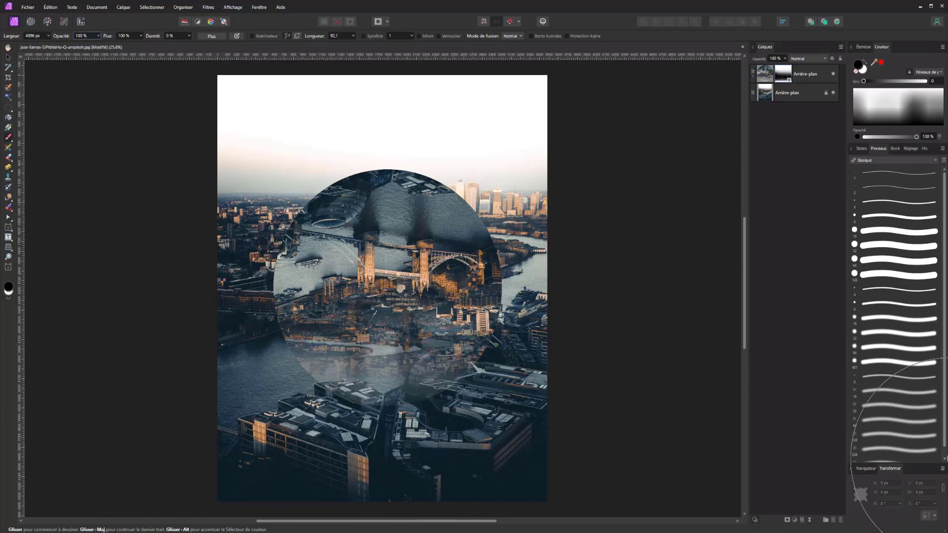
key(ctrl+z)
mouse_move(269, 454)
mouse_down()
mouse_move(563, 443)
mouse_move(641, 449)
mouse_up()
key(ctrl+z)
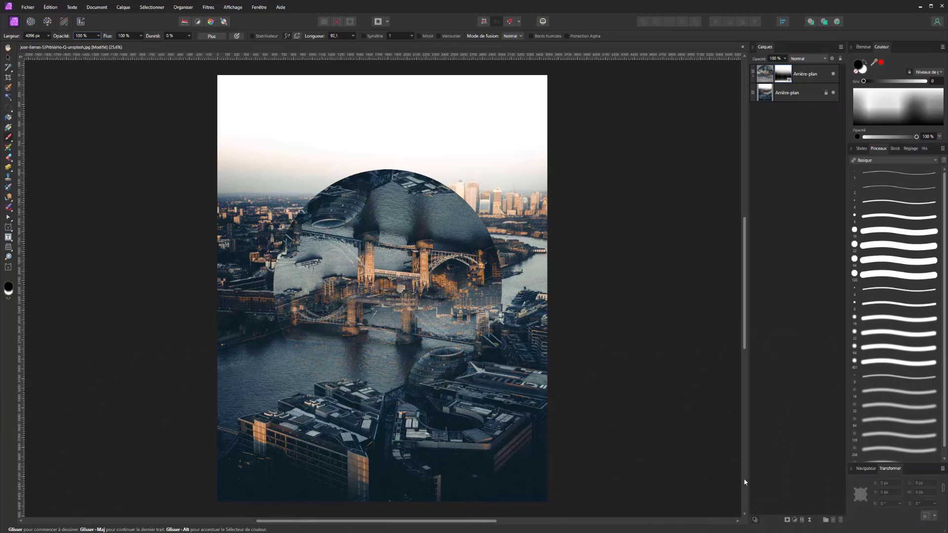
key(ctrl+z)
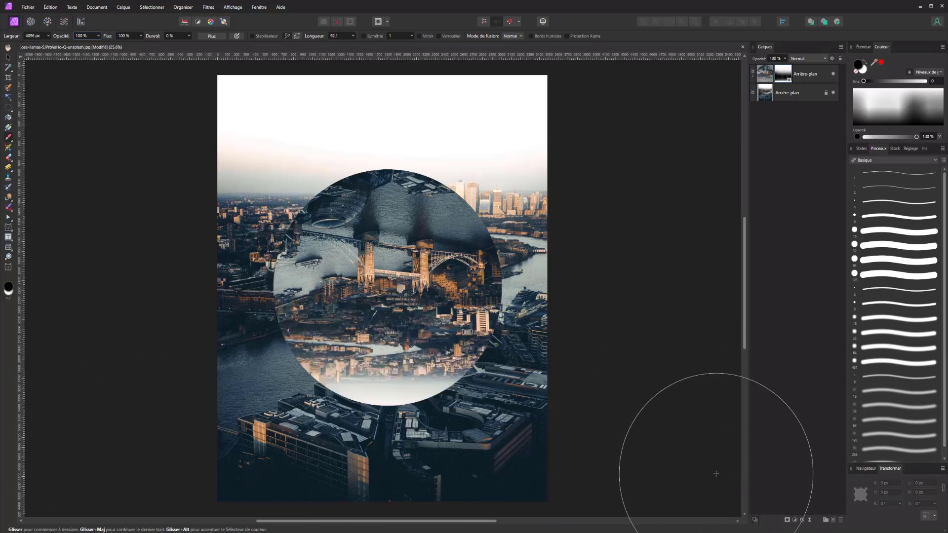
Load the rotated circle as a selection and shrink the selection by 99.6 px
click(9, 106)
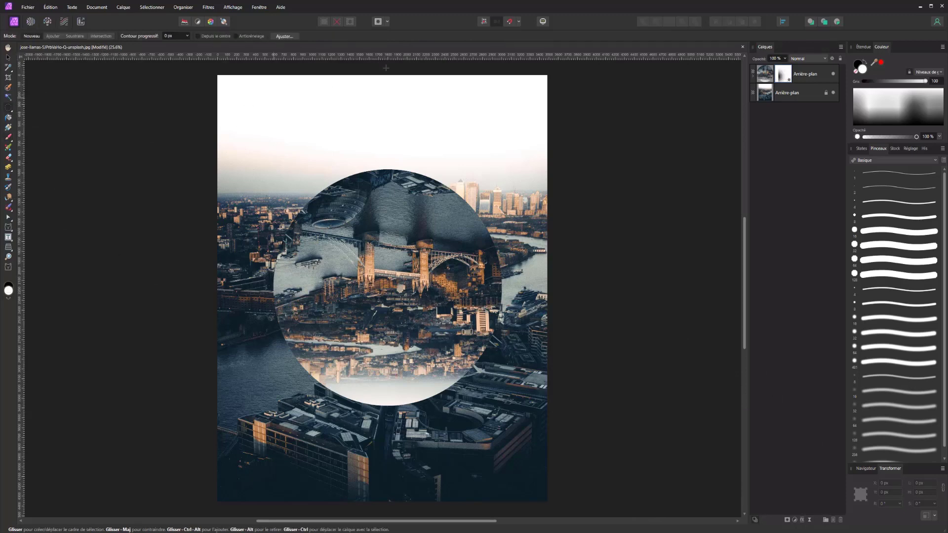
click(778, 76)
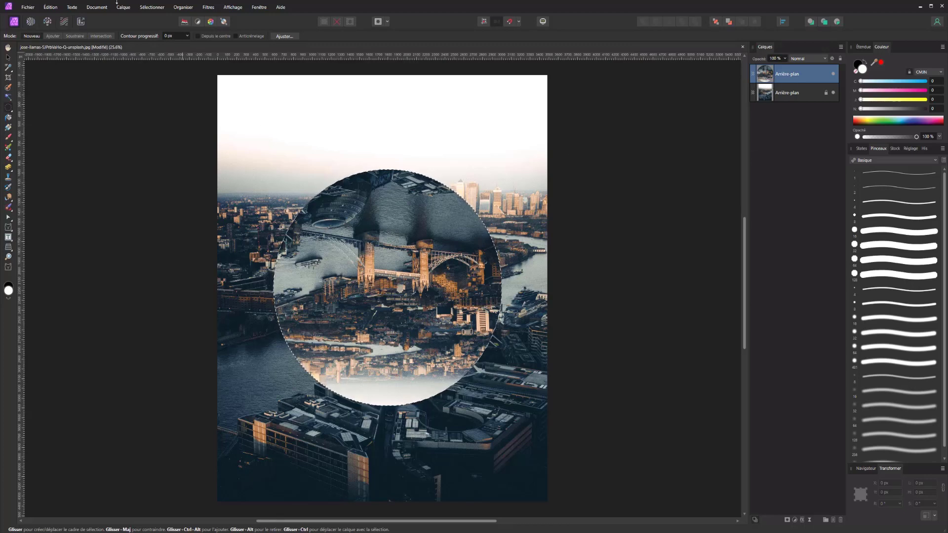
click(123, 7)
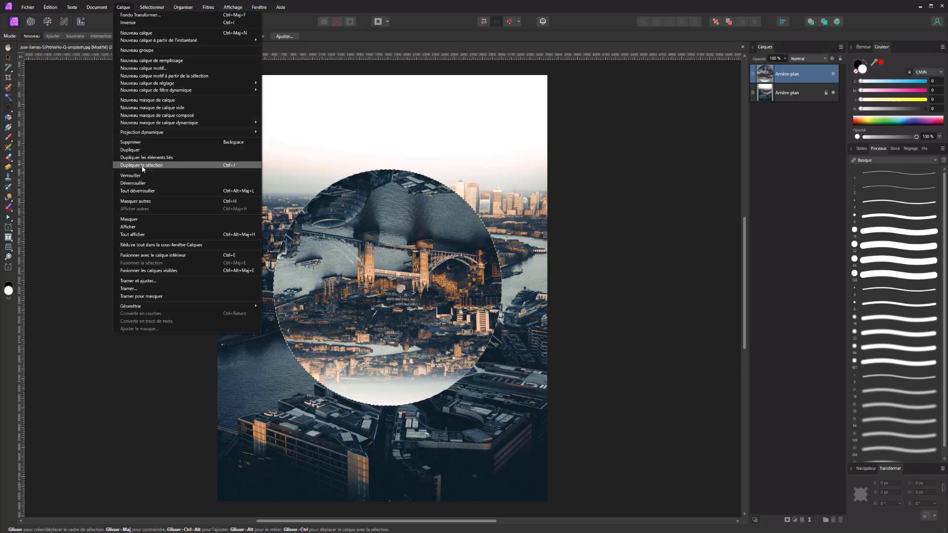
mouse_move(152, 7)
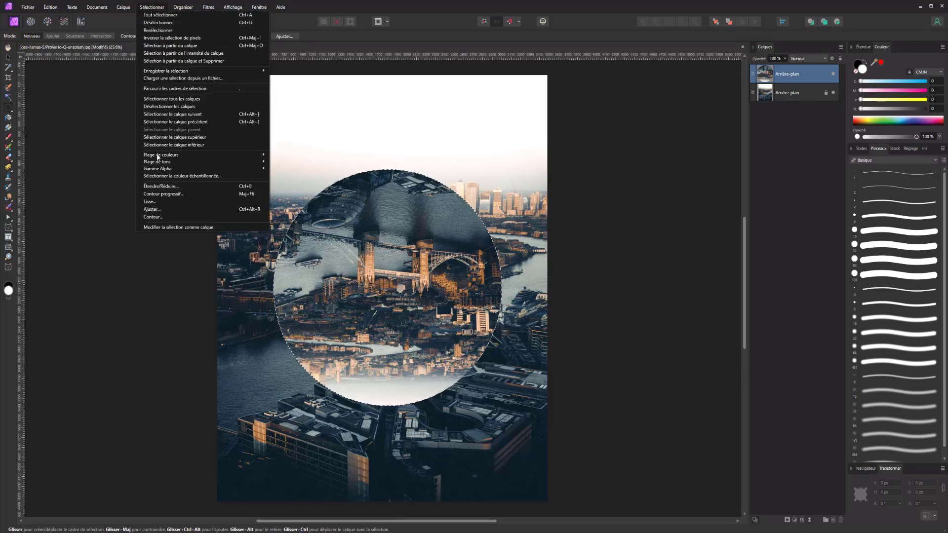
click(166, 186)
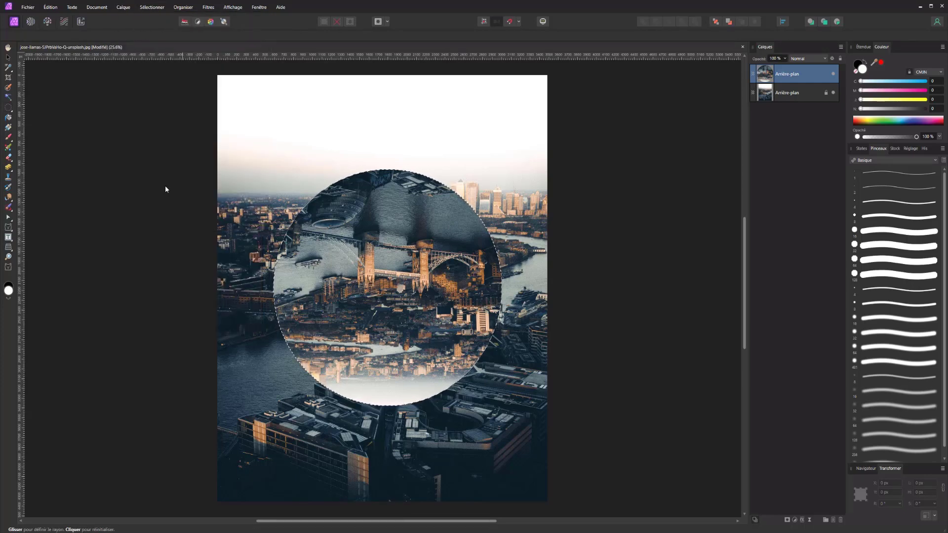
mouse_move(642, 490)
mouse_down()
mouse_move(652, 489)
mouse_move(617, 489)
mouse_move(637, 488)
mouse_up()
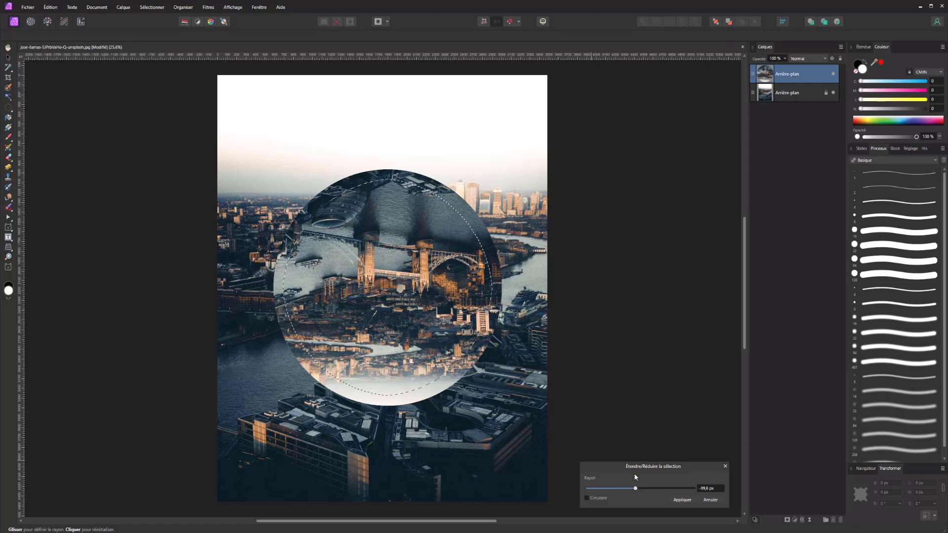
key(Return)
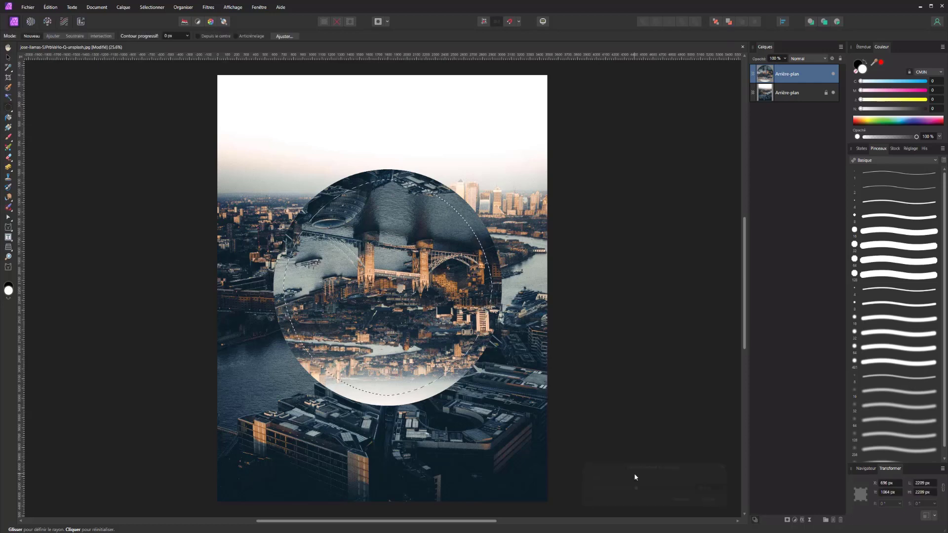
Duplicate the shrunken selection onto a new layer and rotate that circle to -90°
key(ctrl+j)
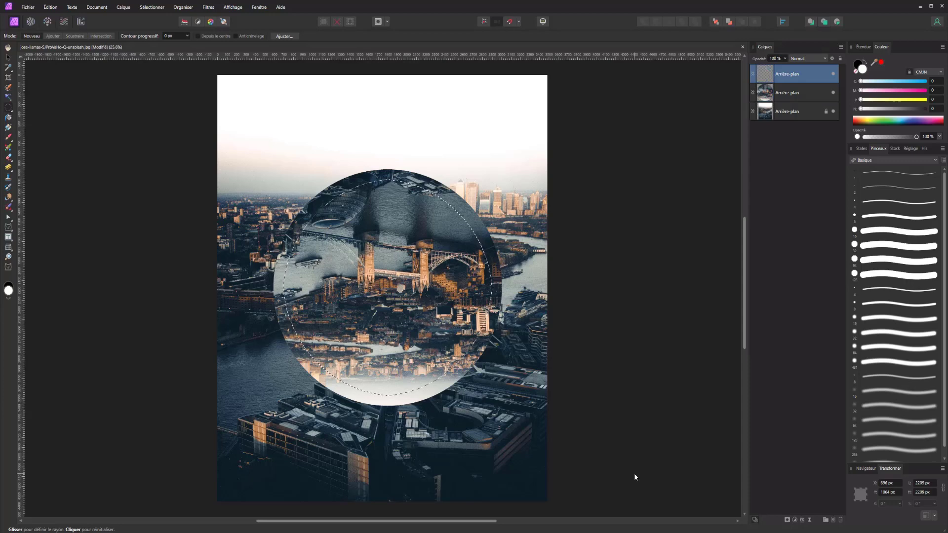
click(8, 58)
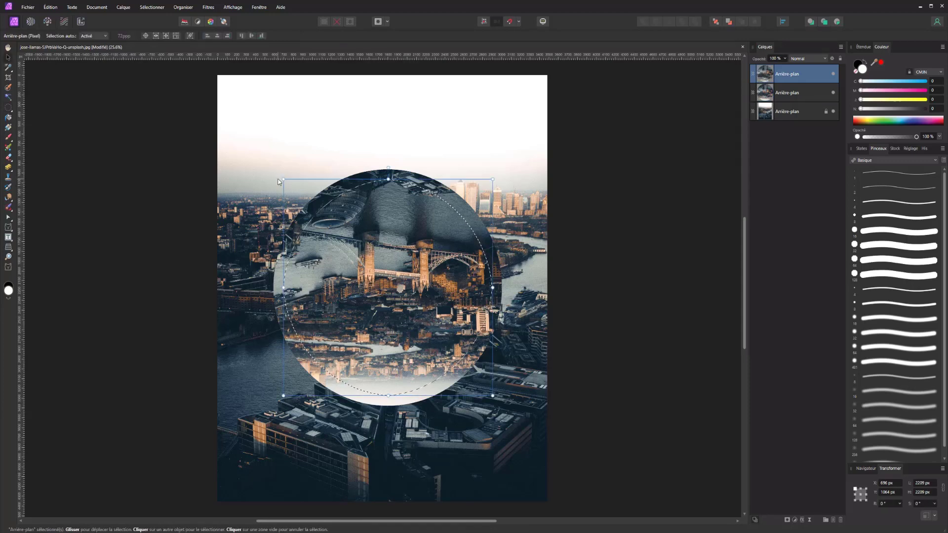
drag(278, 176, 473, 179)
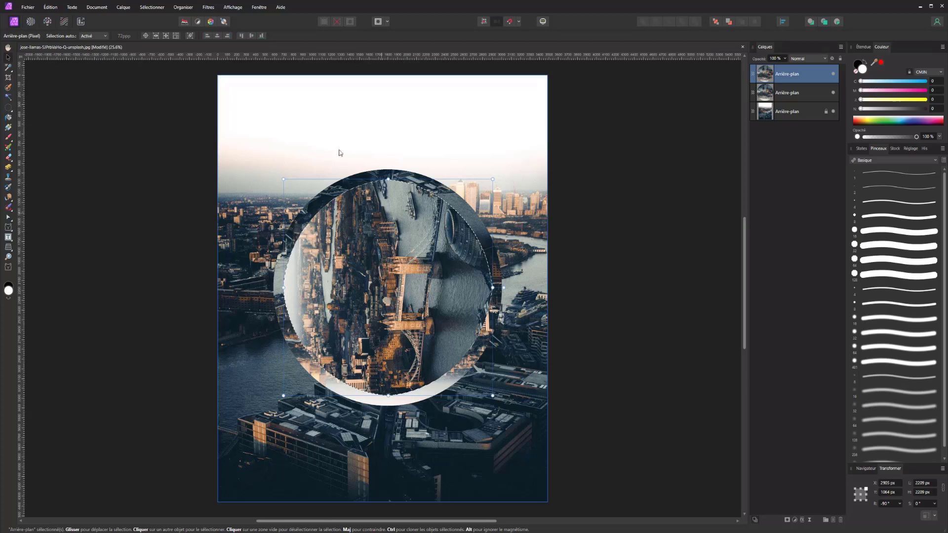
Shrink the selection again by about 164 px with the circular option enabled
click(151, 6)
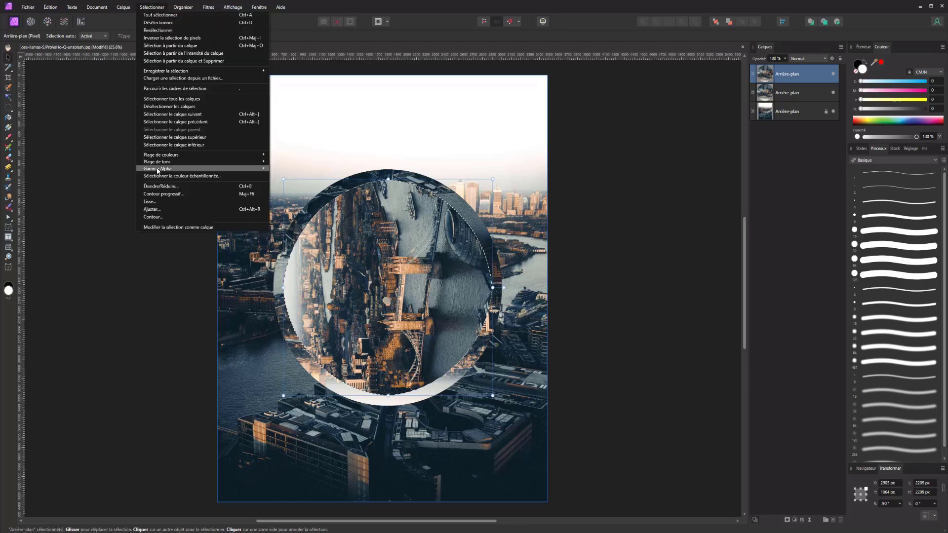
click(171, 186)
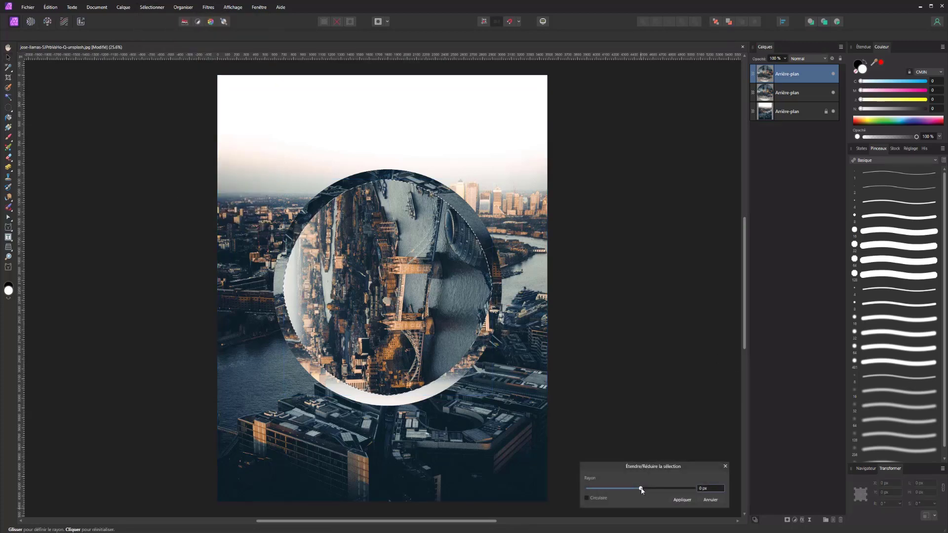
drag(641, 490, 636, 489)
click(586, 498)
drag(636, 490, 633, 490)
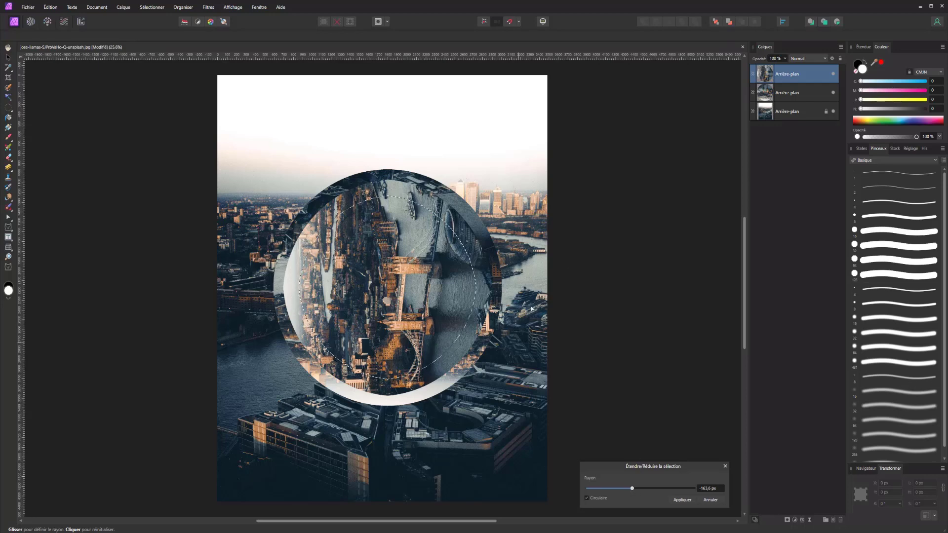
key(Return)
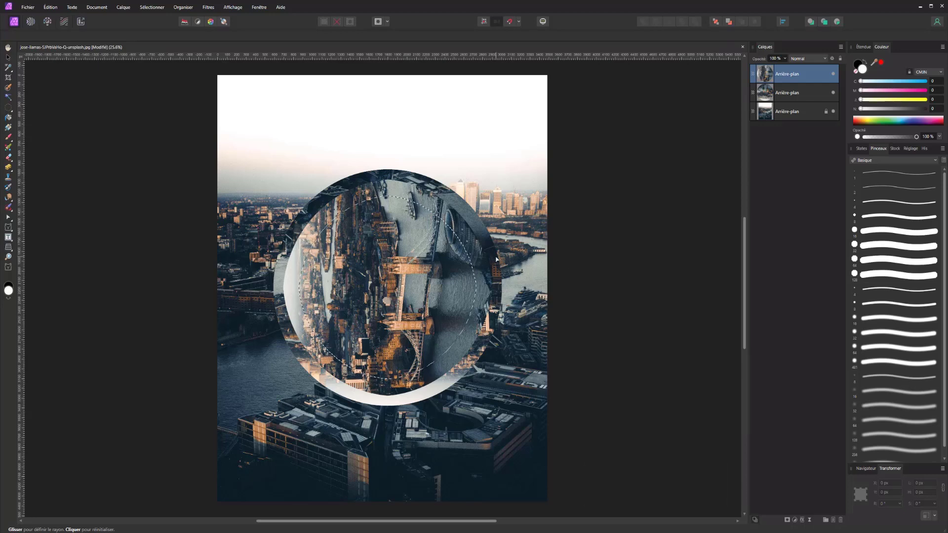
Duplicate the smaller circular selection onto a new layer, rotate that circle to 90° and deselect everything
key(v)
key(ctrl+j)
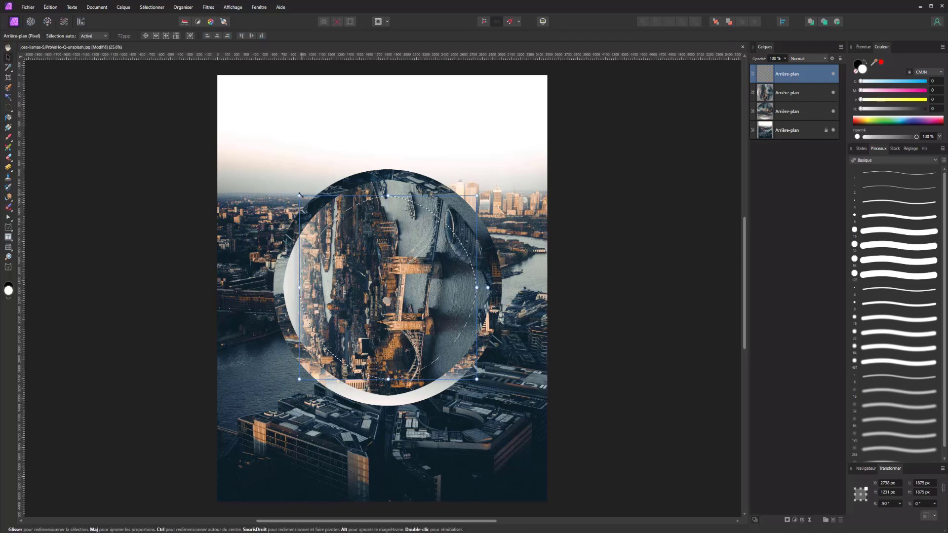
click(294, 192)
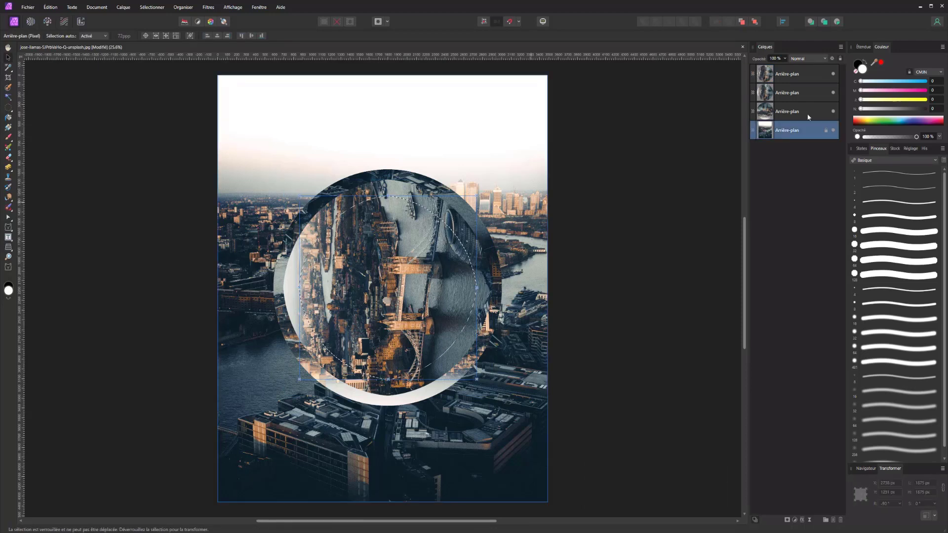
click(791, 75)
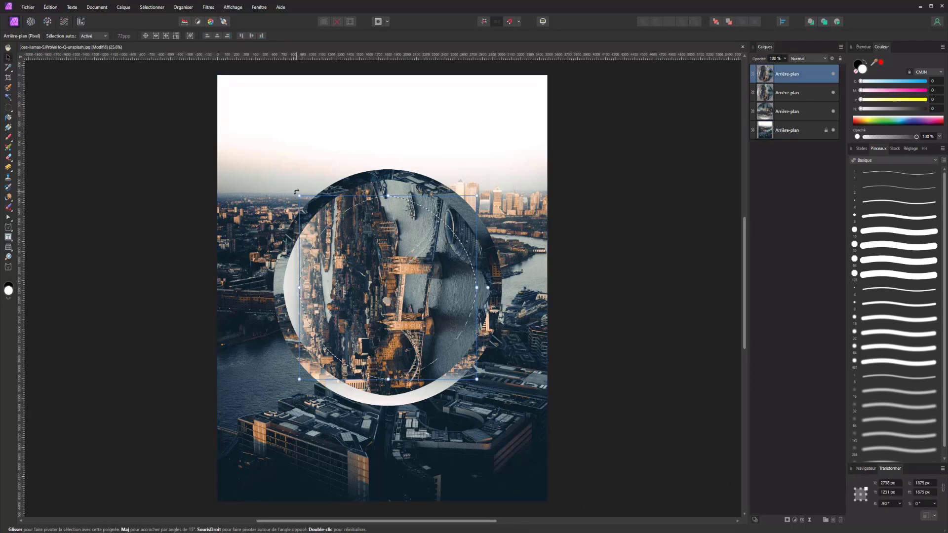
drag(318, 167, 599, 457)
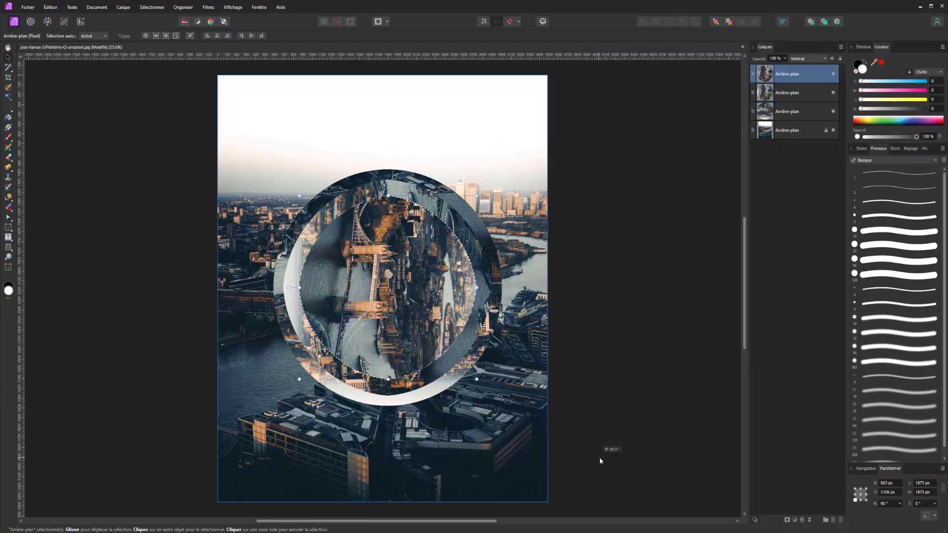
click(117, 169)
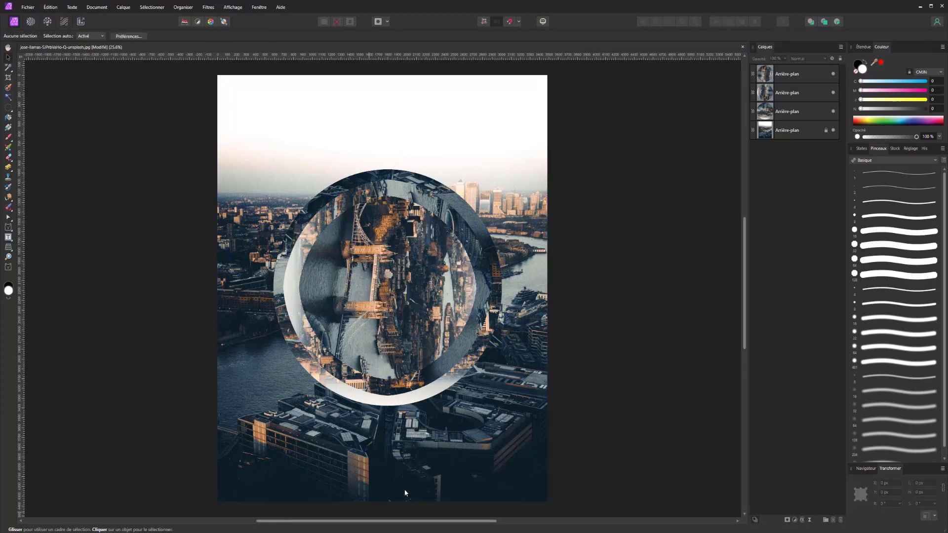
Add a Levels adjustment to the smallest circle's layer with the white level at 91% and gamma at about 1.21
click(790, 127)
click(792, 92)
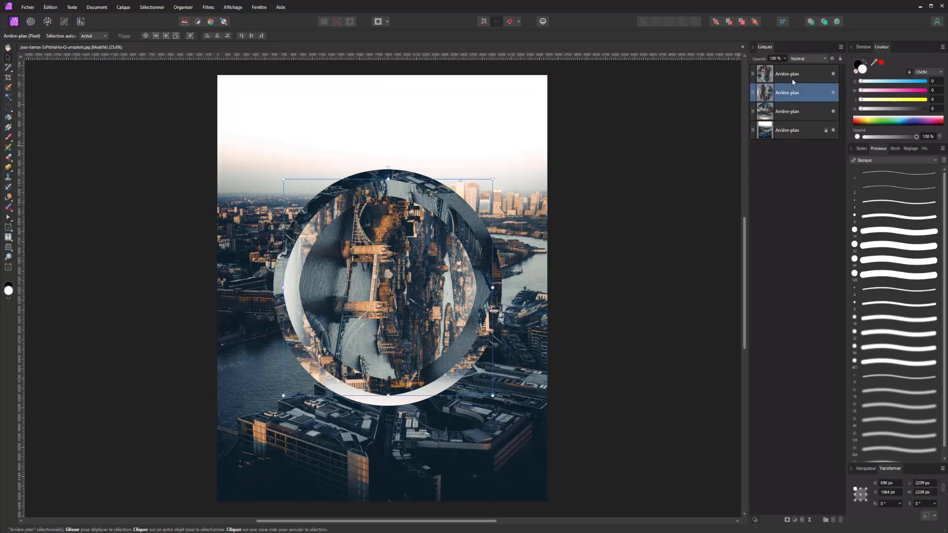
click(792, 74)
click(784, 116)
click(790, 80)
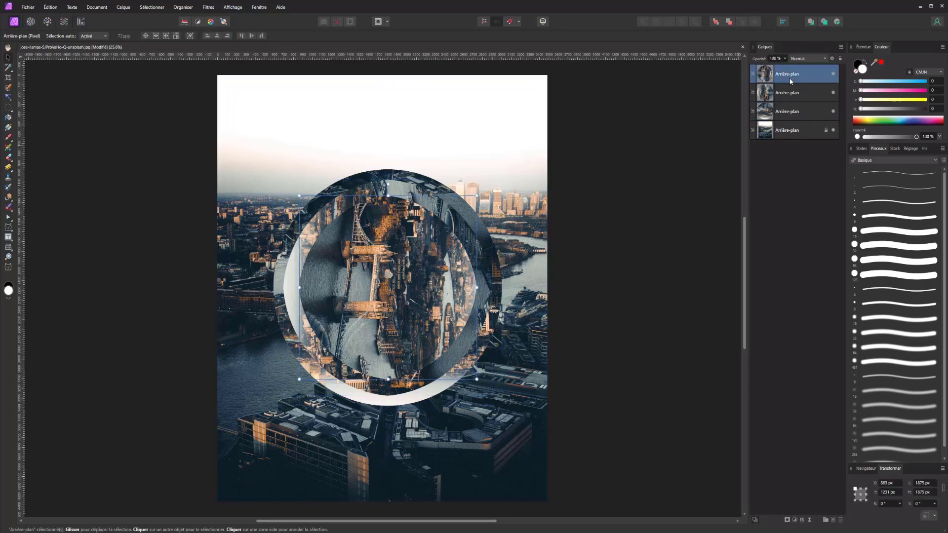
click(795, 520)
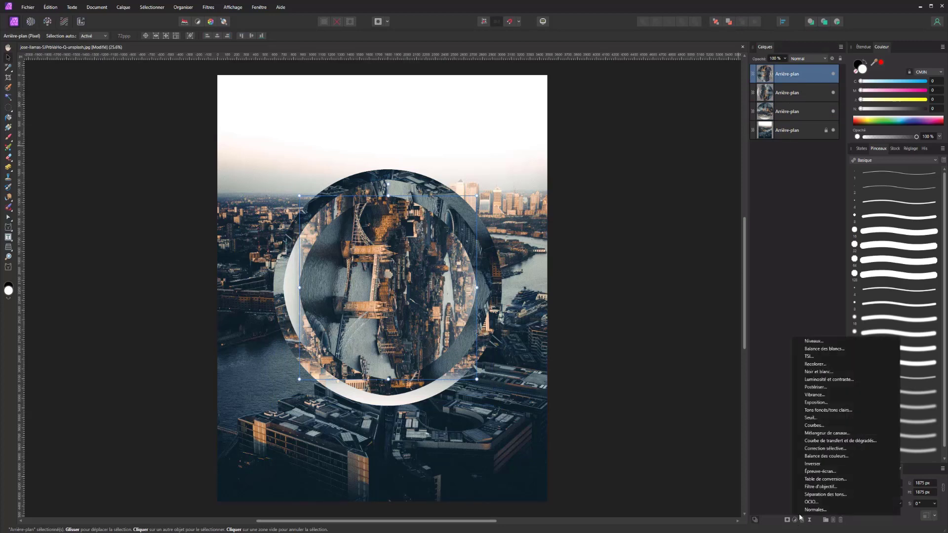
click(804, 341)
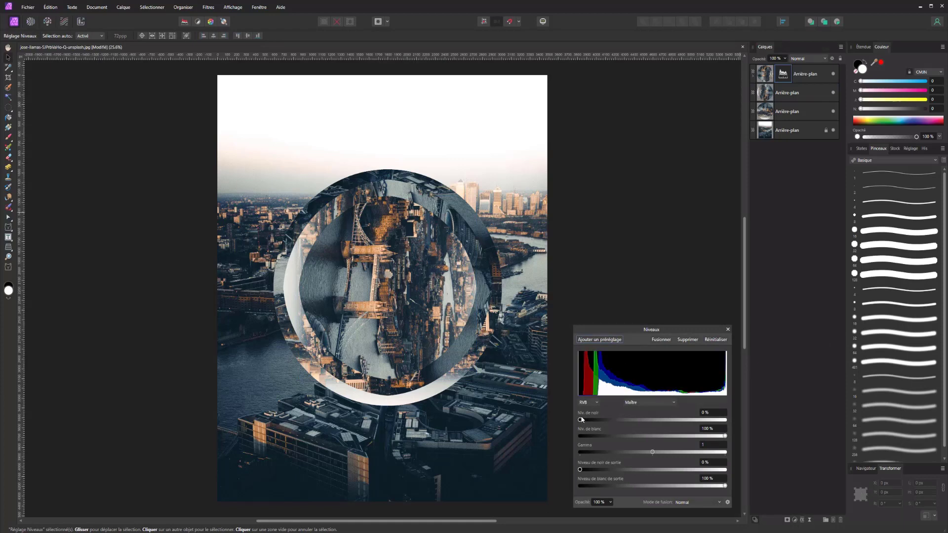
drag(589, 421, 577, 420)
mouse_move(701, 437)
mouse_down()
mouse_move(688, 436)
mouse_move(713, 436)
mouse_up()
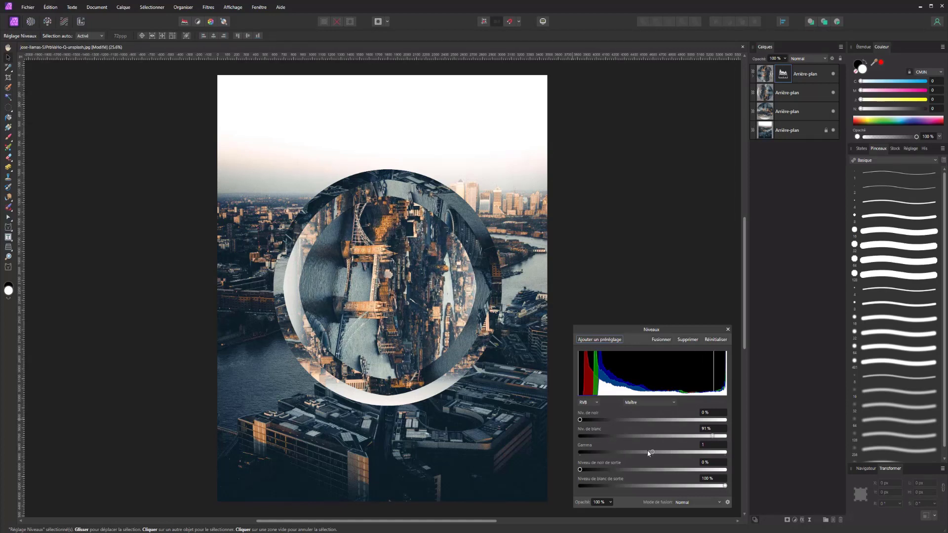
mouse_move(649, 456)
mouse_down()
mouse_move(633, 452)
mouse_move(664, 454)
mouse_up()
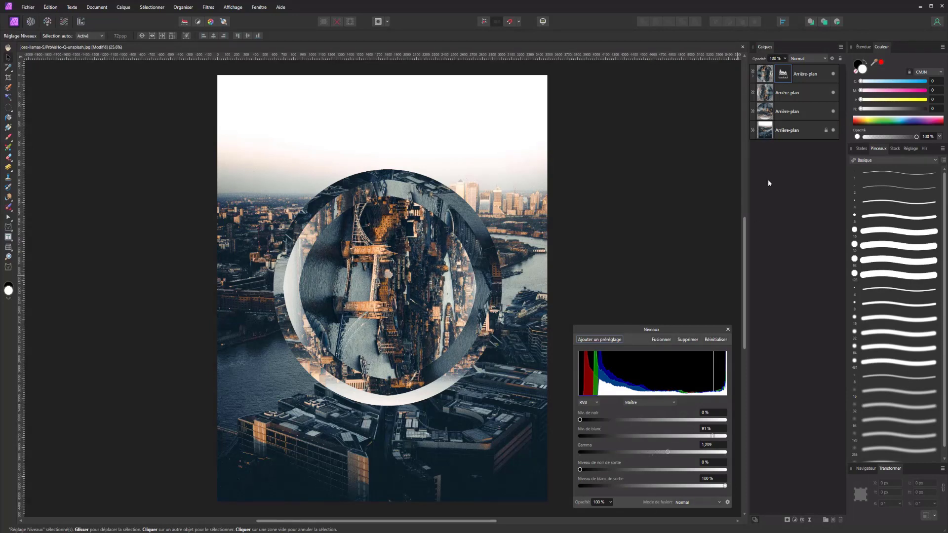
Add an outer shadow to the middle circle's layer with an offset of about 27.7 px at a 352° angle
click(810, 93)
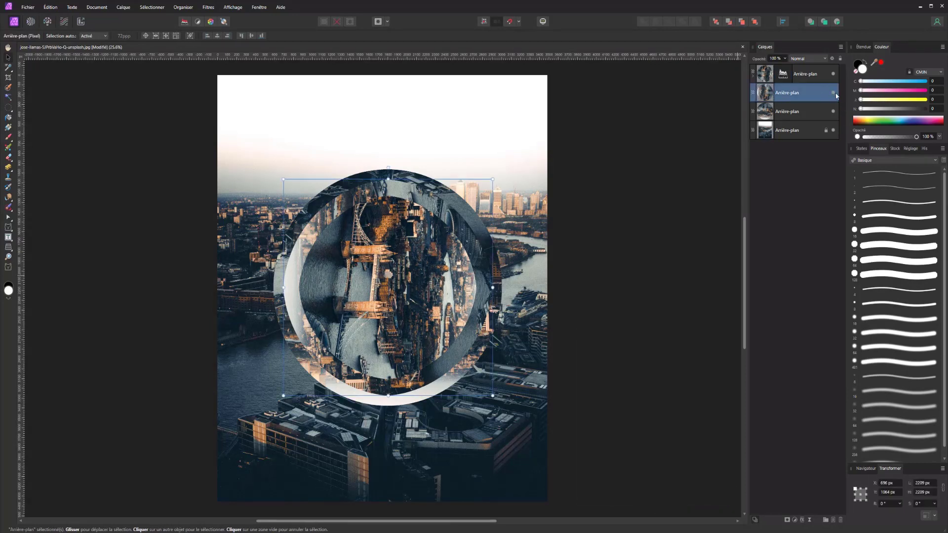
click(802, 521)
drag(490, 158, 649, 117)
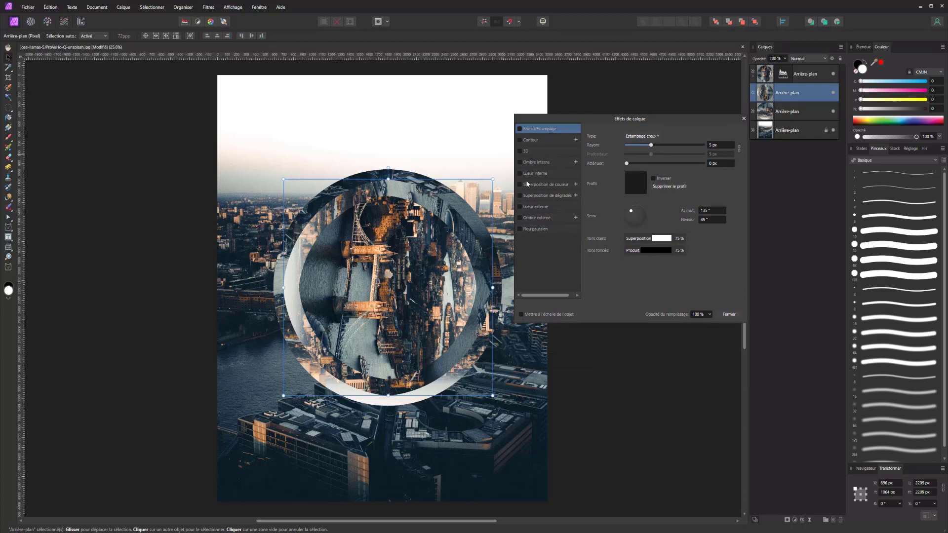
click(523, 218)
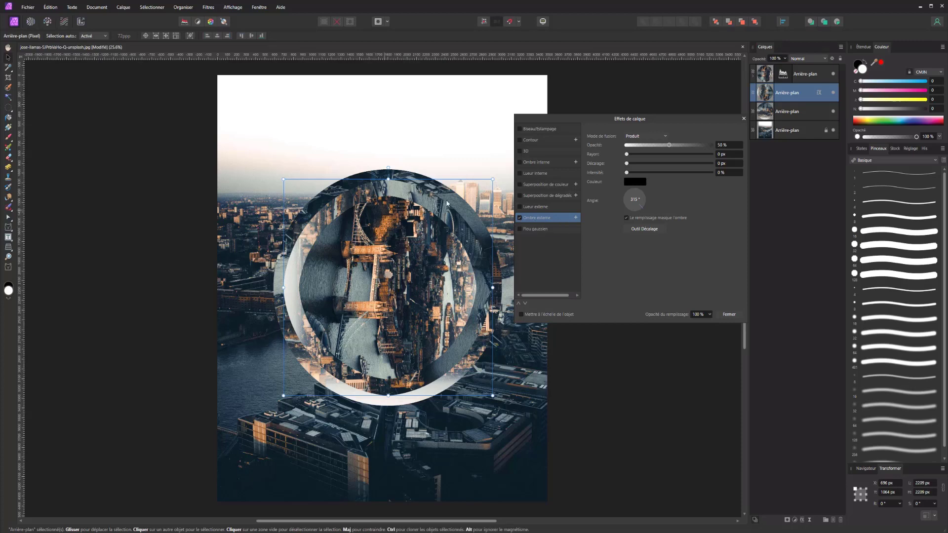
click(638, 230)
mouse_move(354, 238)
mouse_down()
mouse_move(344, 237)
mouse_move(355, 236)
mouse_up()
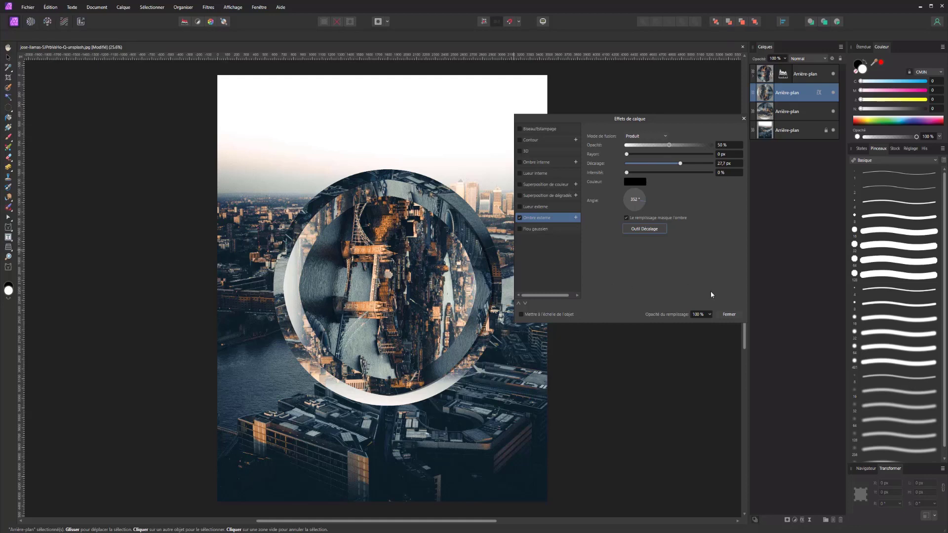
click(725, 313)
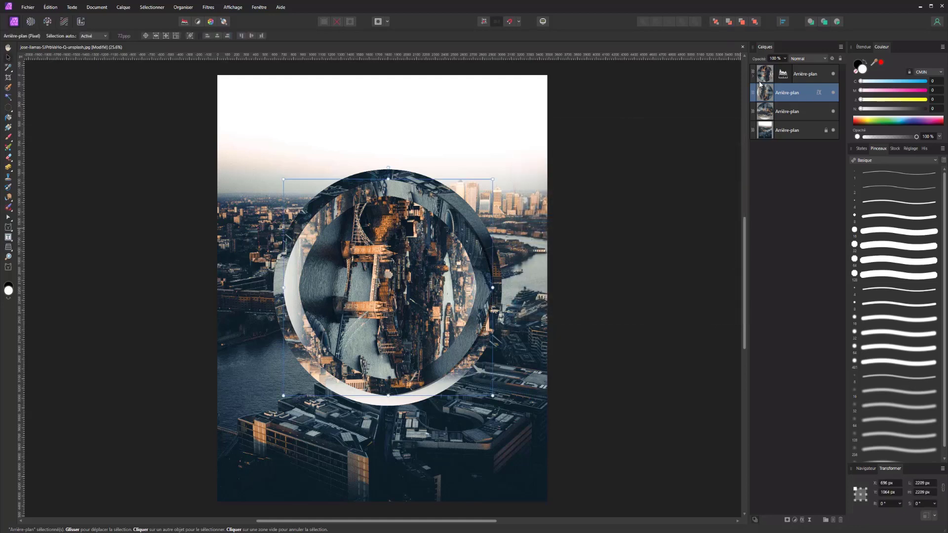
Mask the middle circle's layer with the smallest circle's shape, deselect and invert the mask
click(834, 75)
click(834, 75)
click(787, 520)
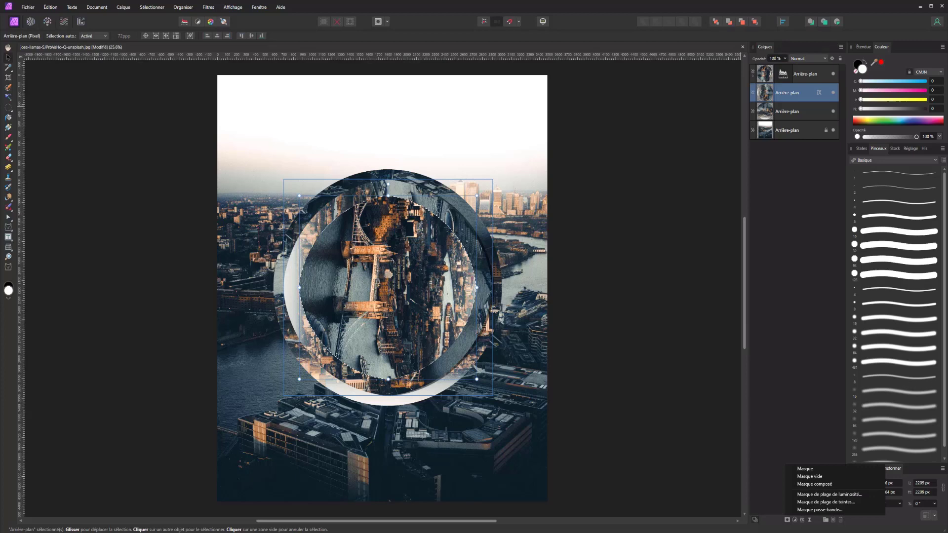
click(805, 469)
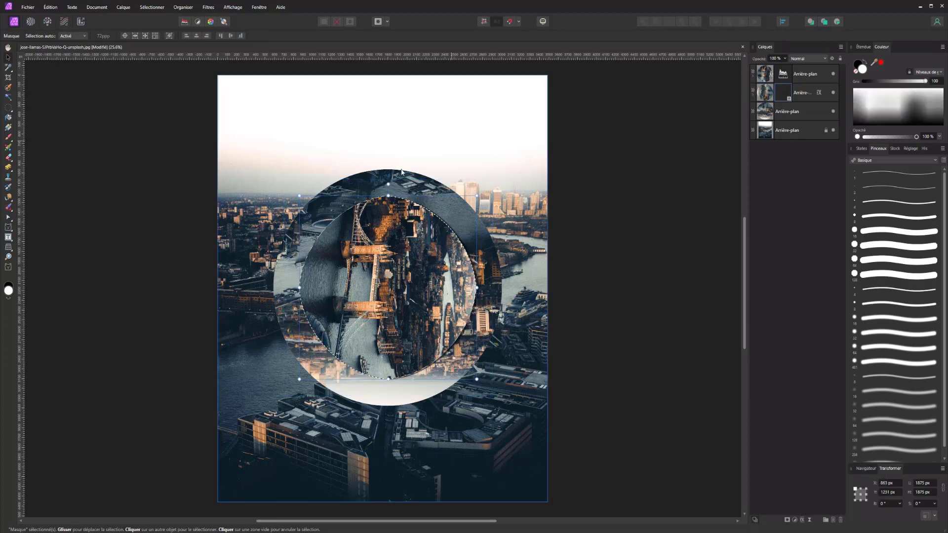
key(ctrl+d)
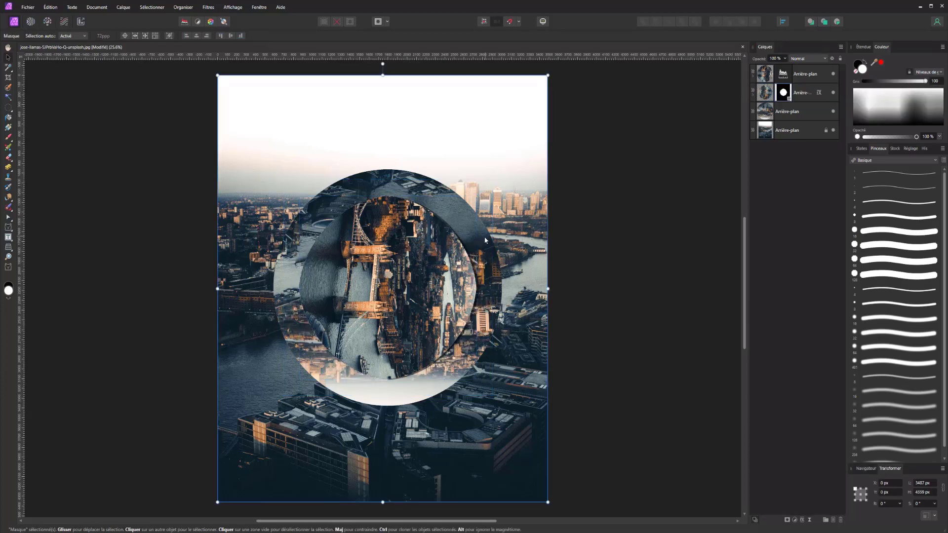
key(ctrl+i)
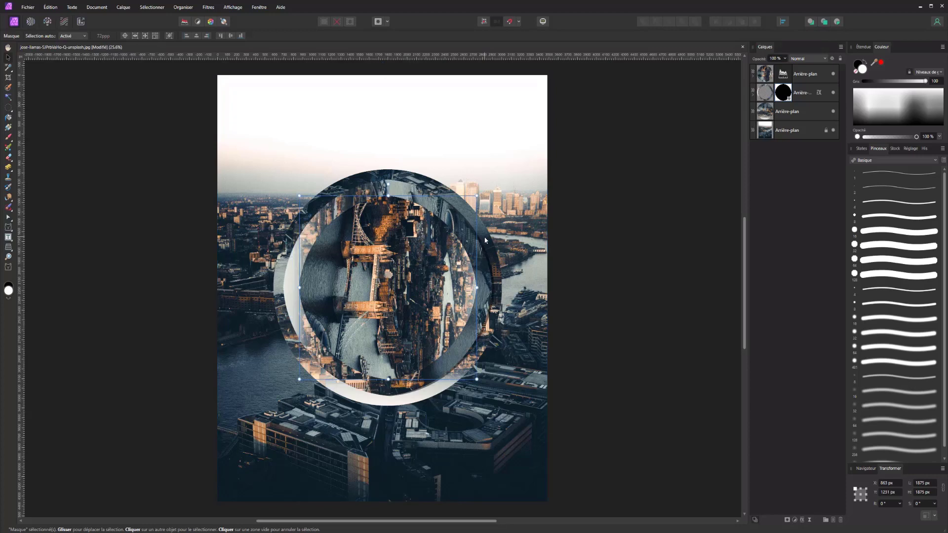
Try an outer shadow offset of about 112 px at 205° on the masked middle circle's layer
click(751, 95)
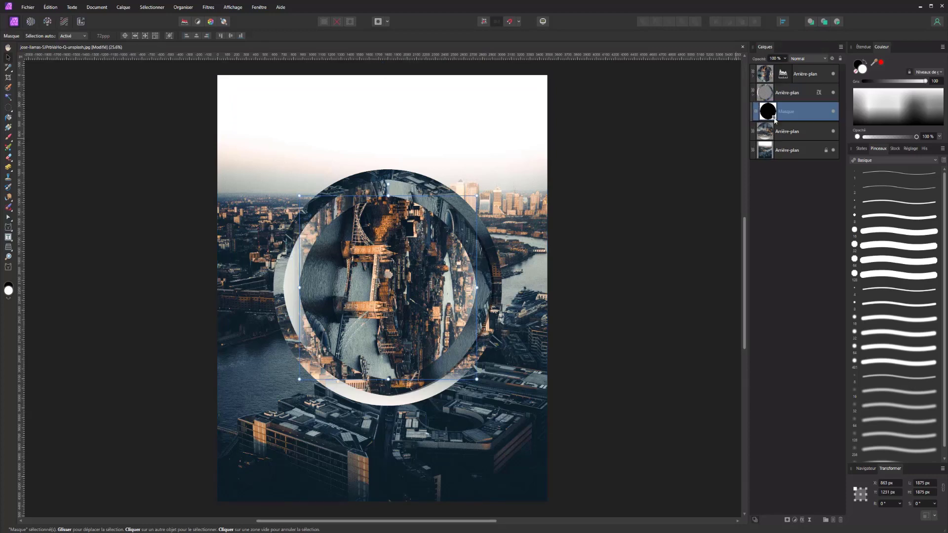
click(817, 94)
click(540, 217)
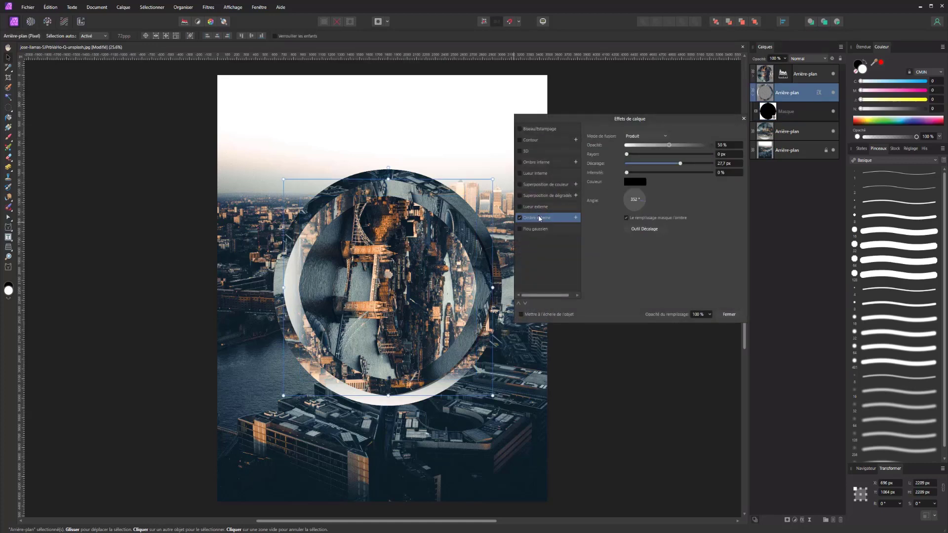
click(648, 230)
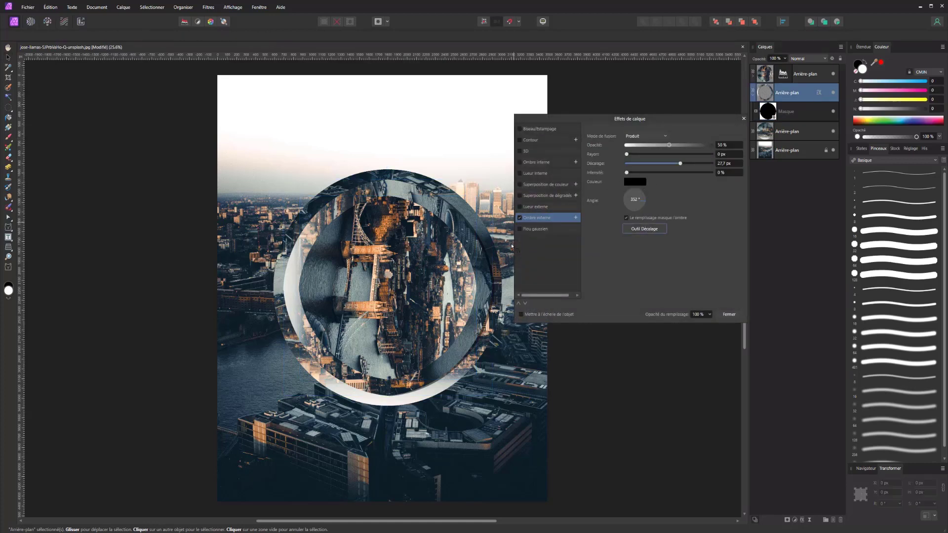
drag(476, 254, 464, 258)
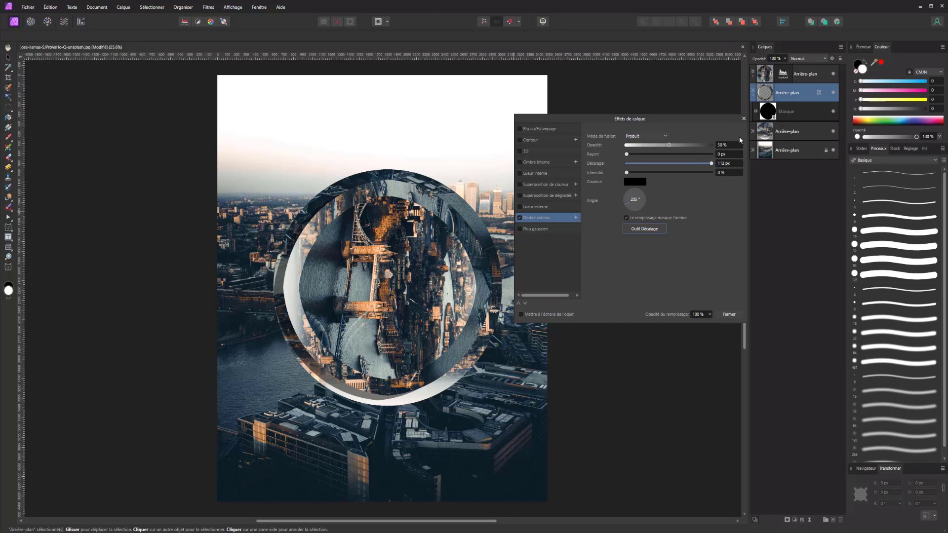
click(725, 316)
Try moving the mask out of the middle circle's layer and undo that move
drag(762, 118, 829, 494)
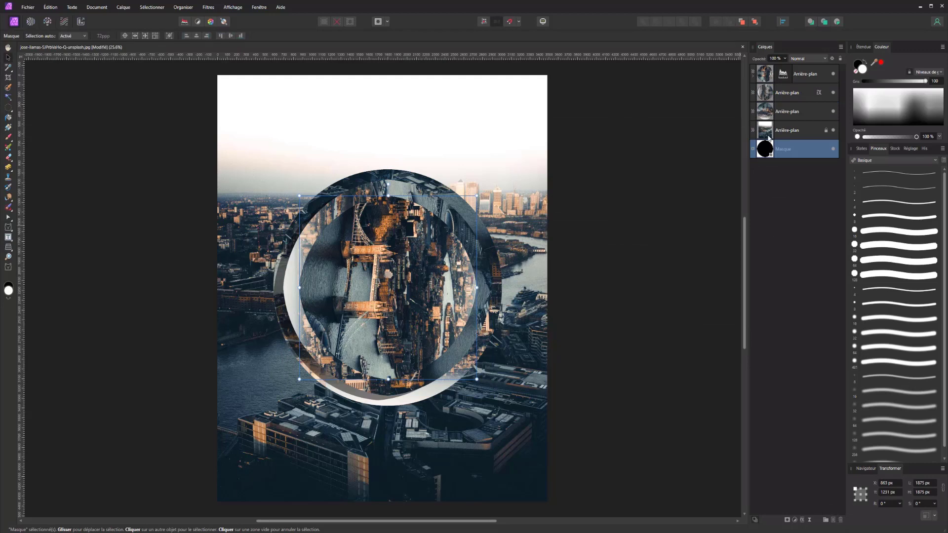
key(ctrl+z)
key(ctrl+z)
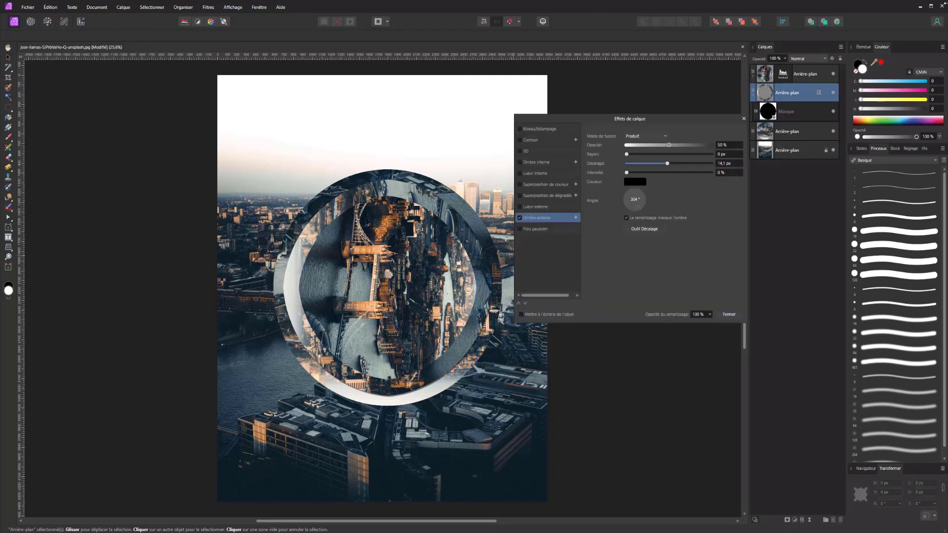
Move the middle circle's layer to the top of the stack and increase its outer shadow radius
double_click(781, 90)
drag(772, 96, 769, 66)
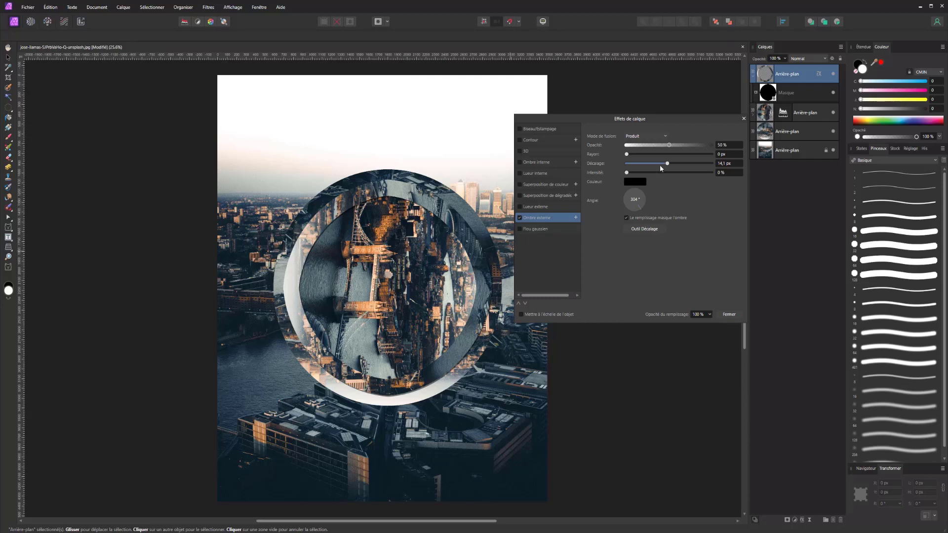
drag(626, 154, 670, 158)
Select the largest circle's layer, load the middle circle's shape as a selection and close the layer effects
click(781, 134)
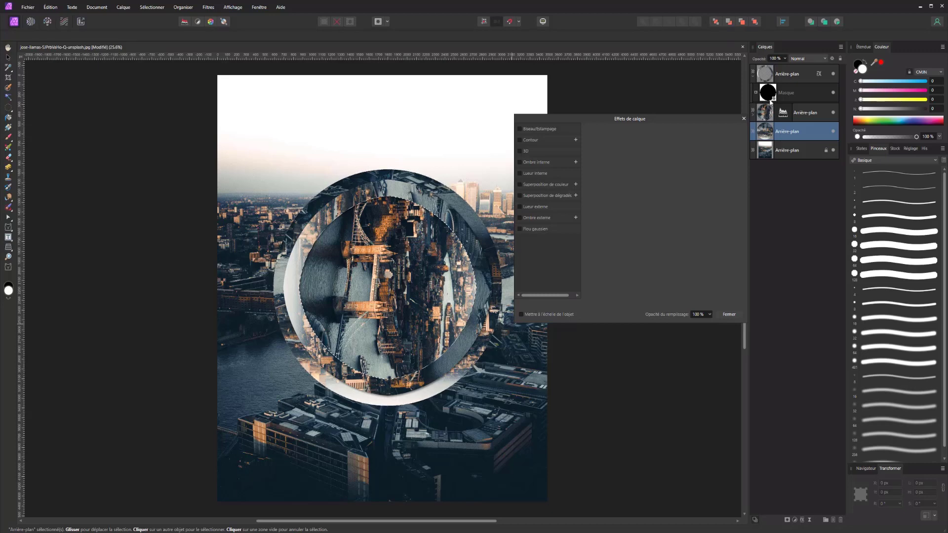
ctrl+click(763, 74)
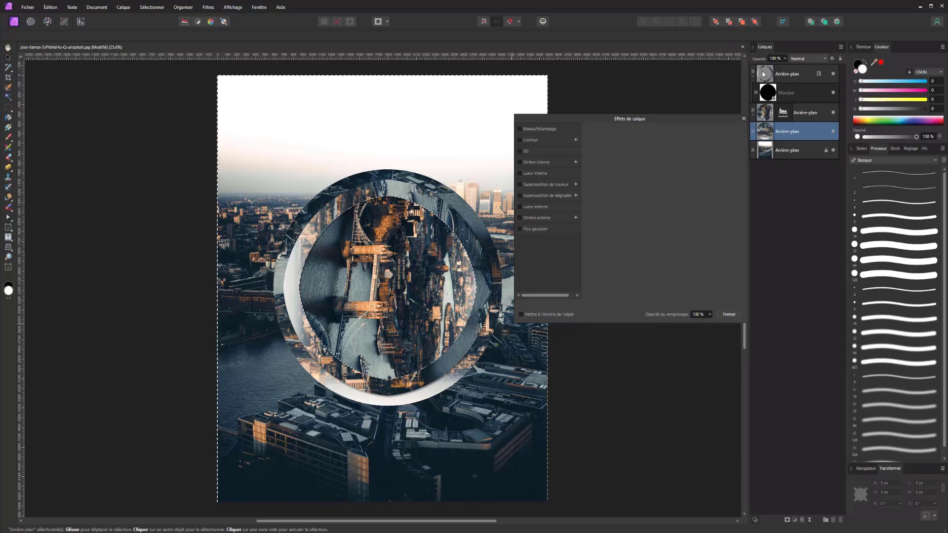
ctrl+click(762, 74)
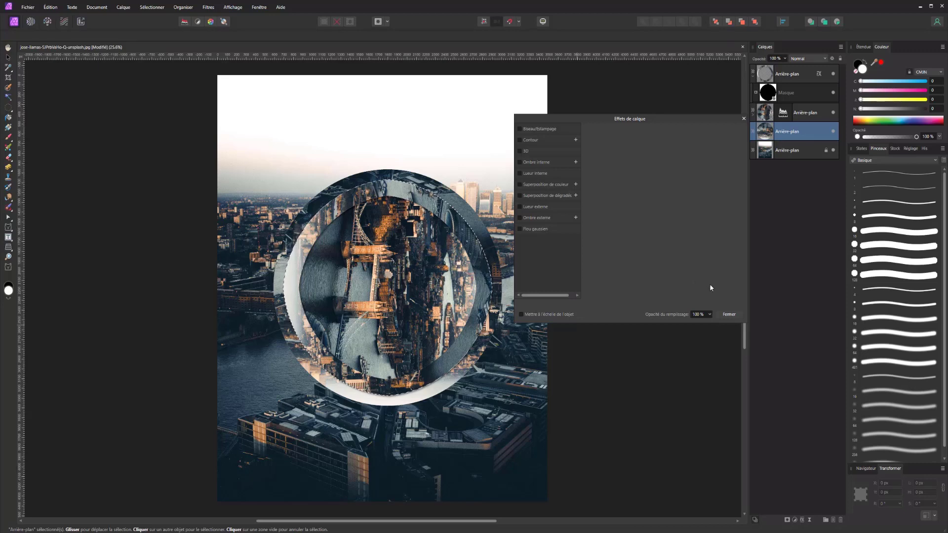
click(729, 314)
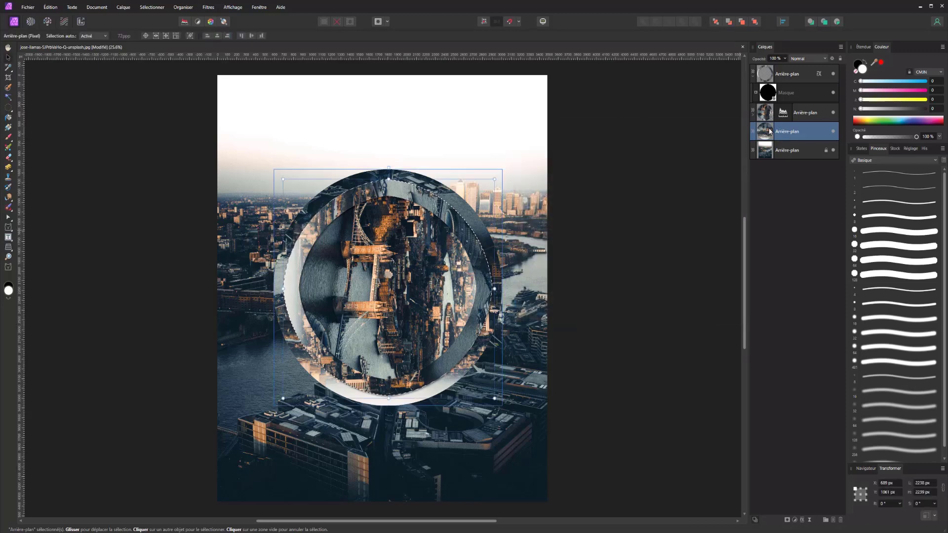
Try masking the largest circle's layer with the active selection and inverting the mask without deselecting
click(786, 521)
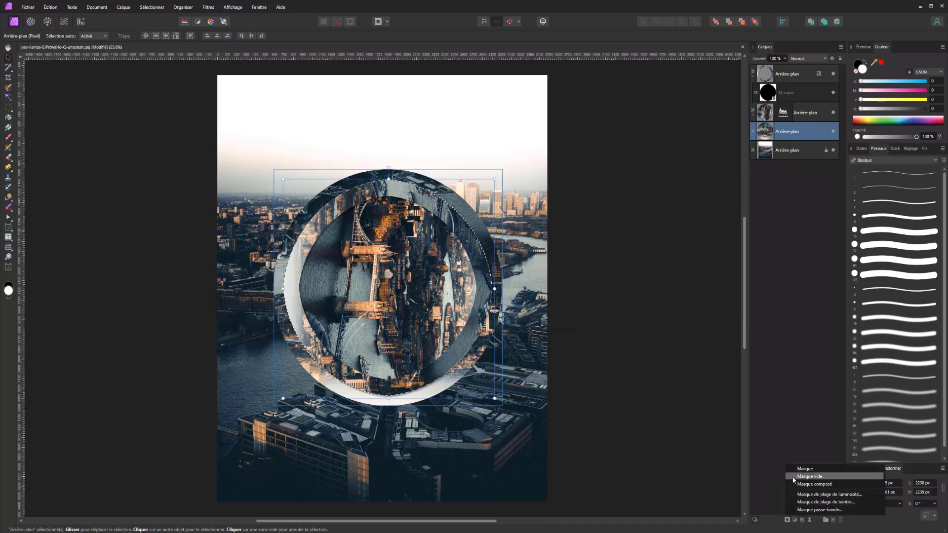
click(809, 470)
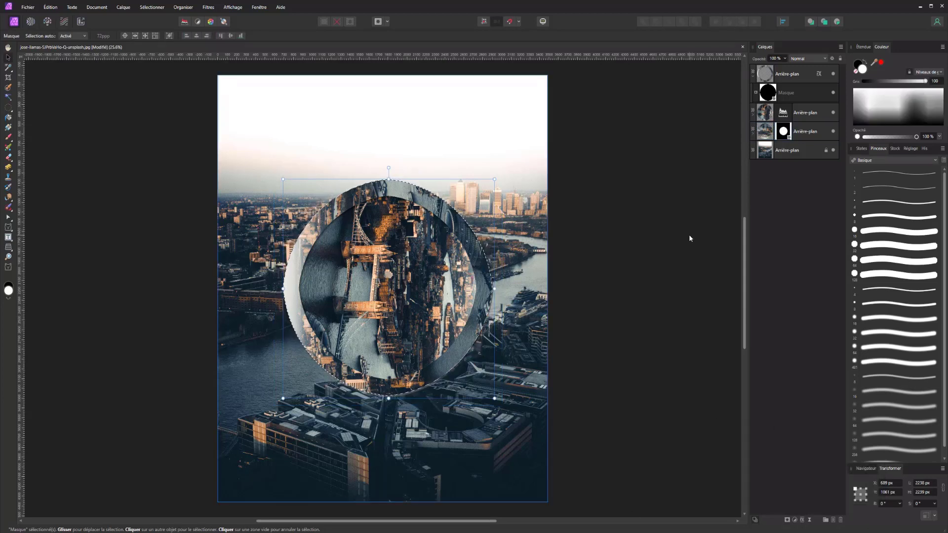
key(ctrl+i)
key(ctrl+z)
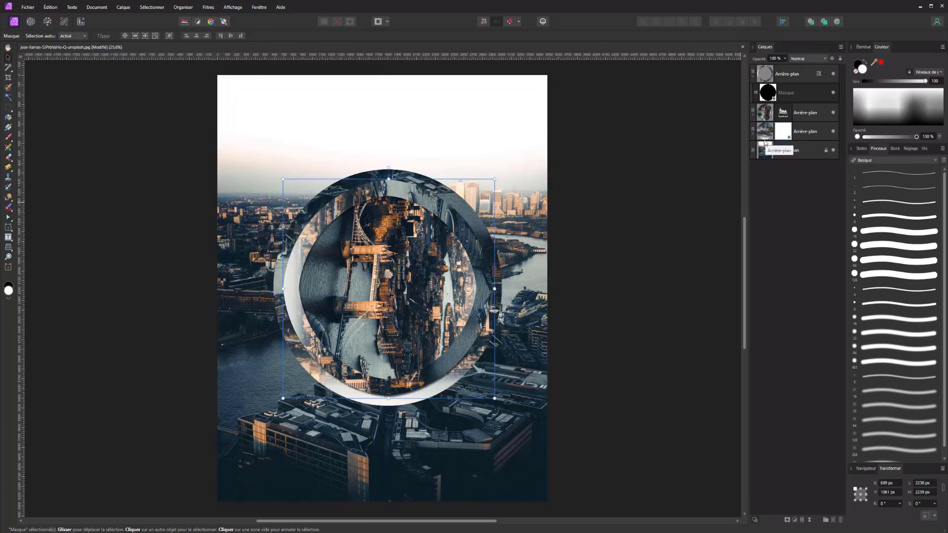
key(ctrl+z)
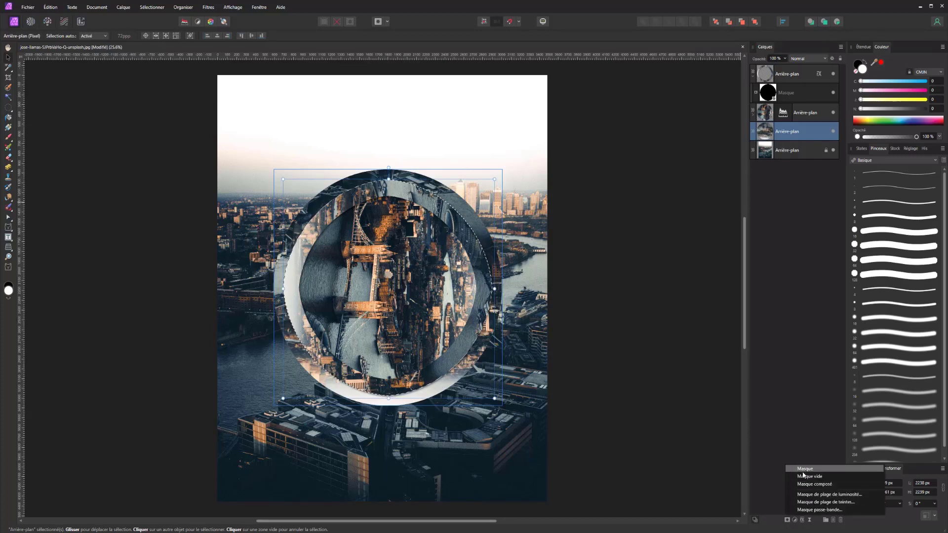
Give the largest circle's layer an inverted mask of the middle circle's shape and move that layer to the top of the stack
click(787, 518)
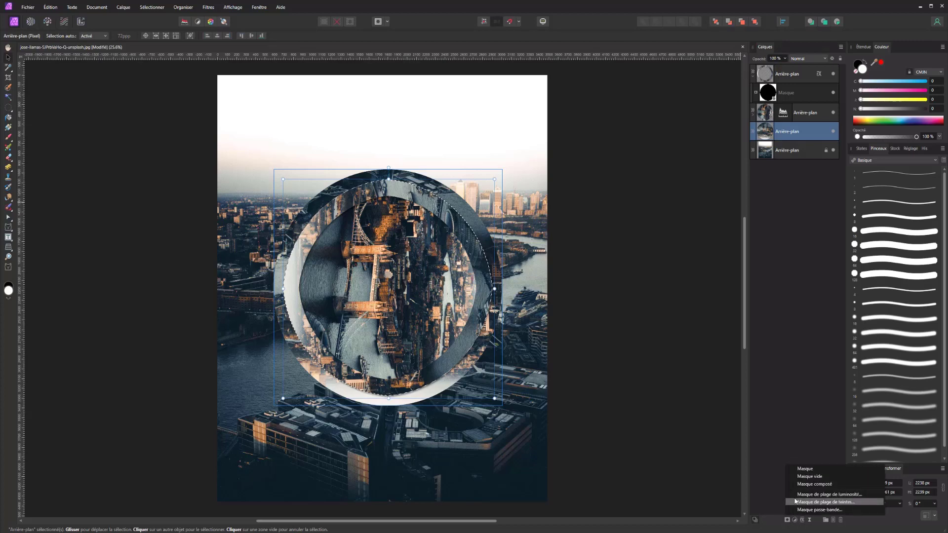
click(800, 469)
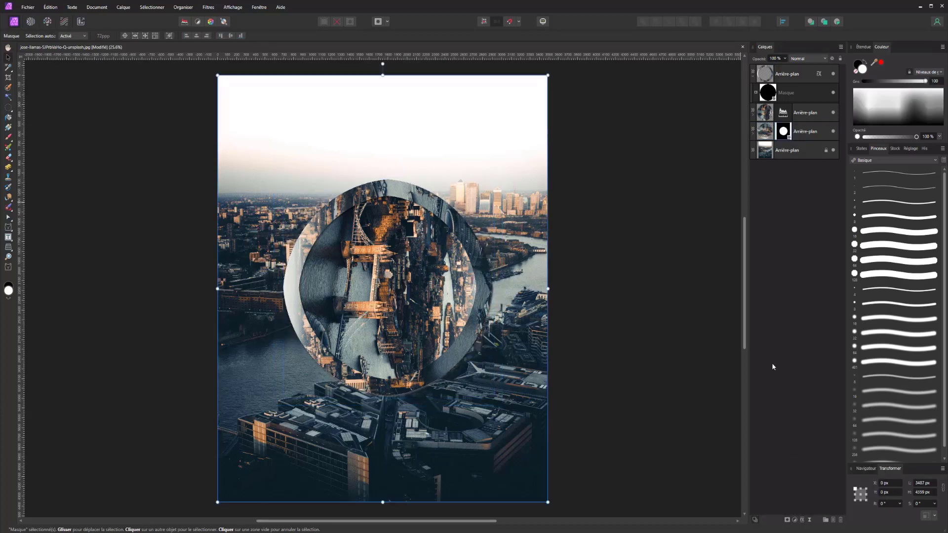
key(ctrl+u)
key(Escape)
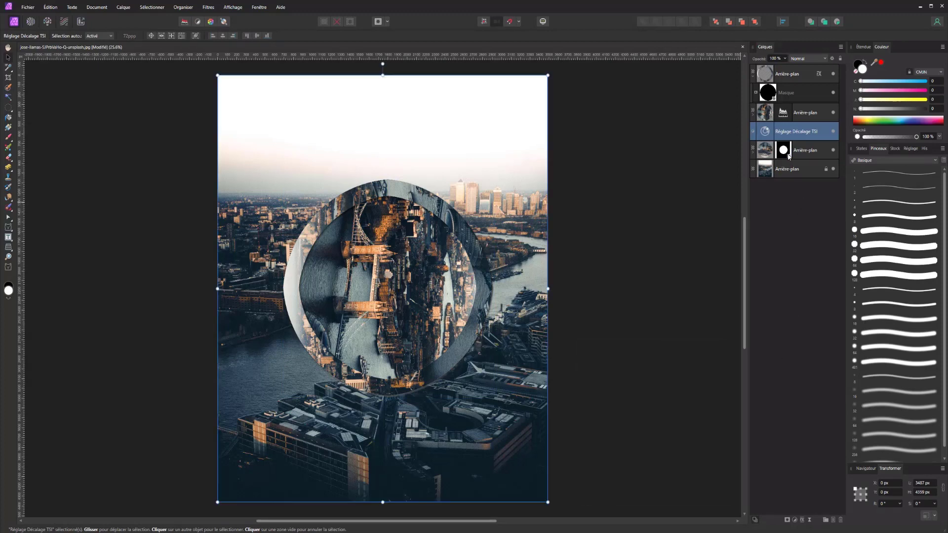
key(ctrl+z)
key(ctrl+z)
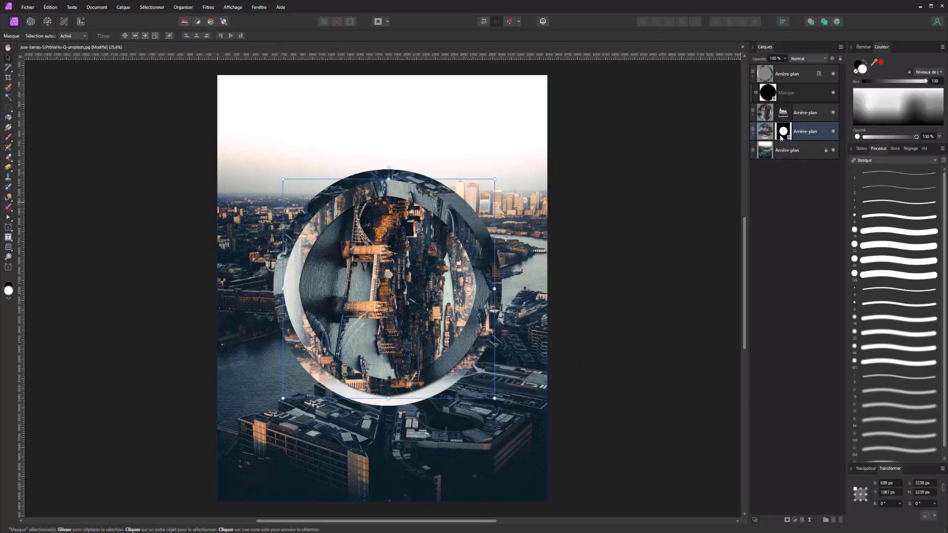
drag(773, 141, 774, 68)
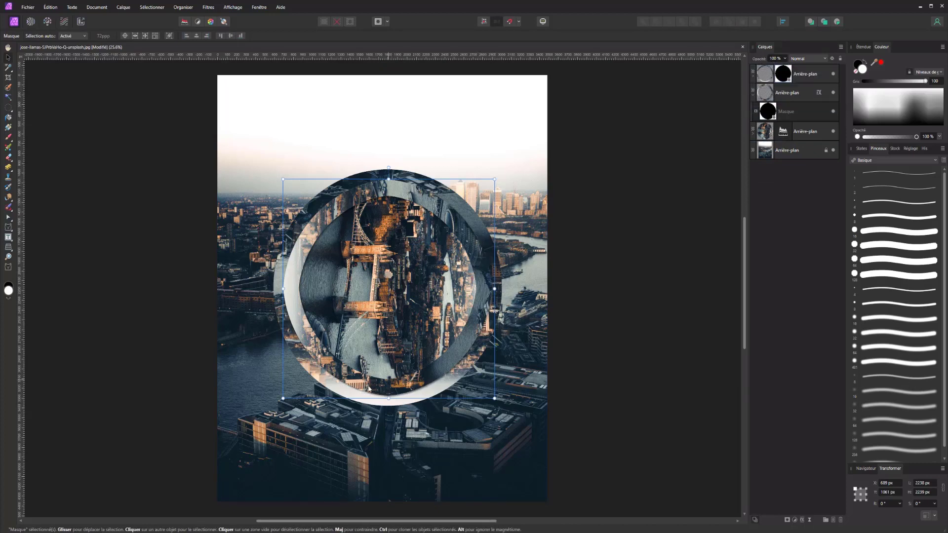
Add an HSL adjustment to the largest circle's layer with a hue shift of about 52.1° and a saturation shift of -35%
click(752, 96)
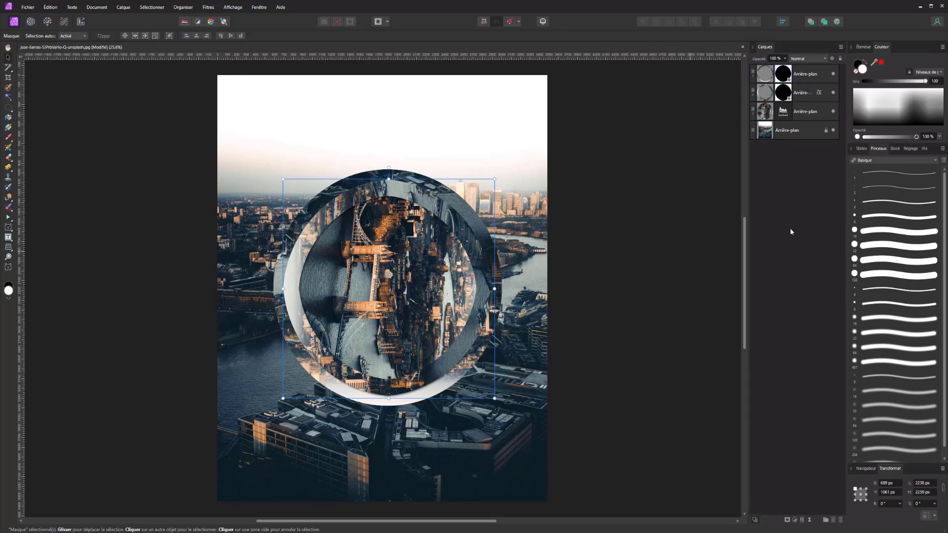
click(808, 75)
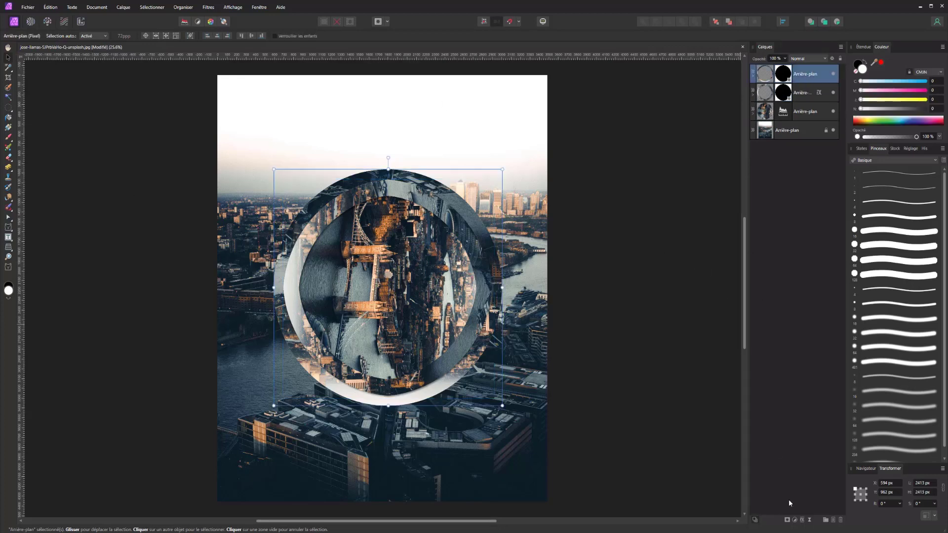
click(794, 521)
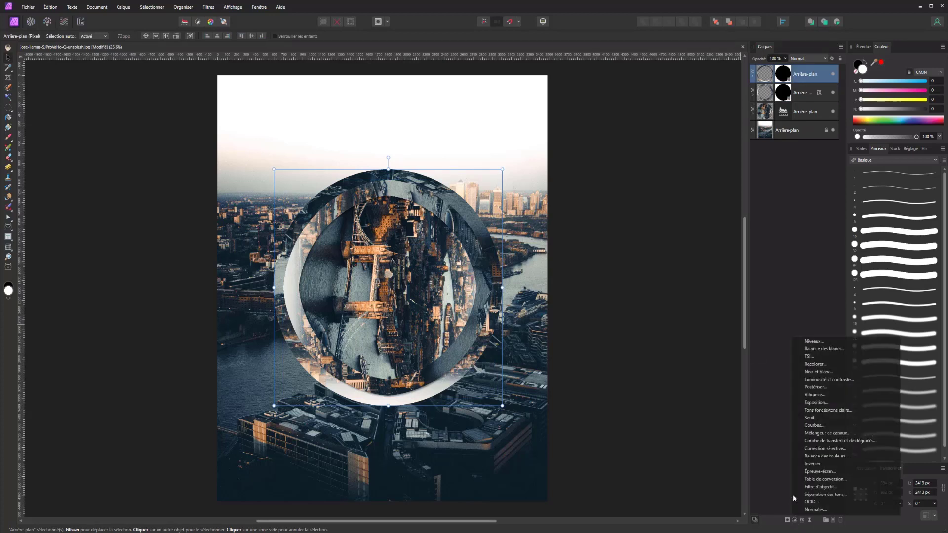
click(809, 356)
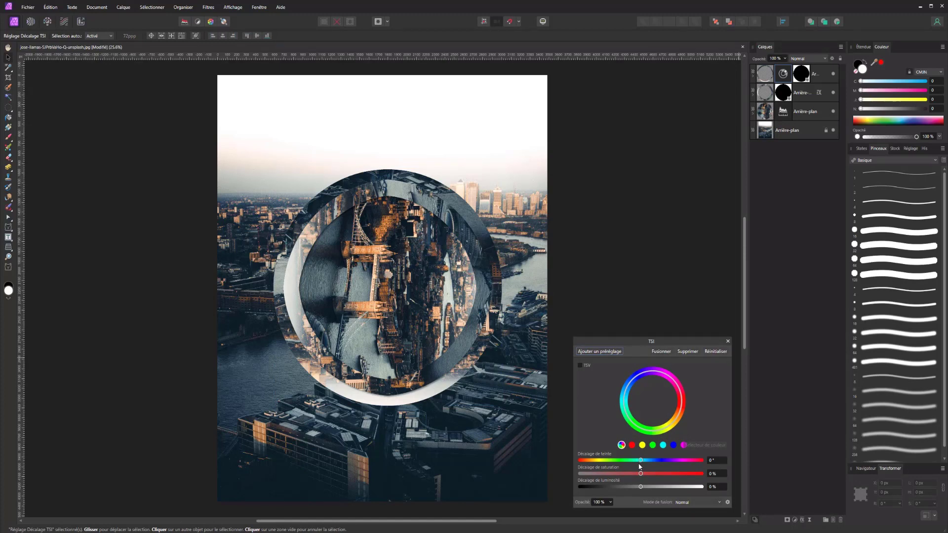
mouse_move(640, 462)
mouse_down()
mouse_move(625, 460)
mouse_move(653, 461)
mouse_move(627, 473)
mouse_move(658, 472)
mouse_move(583, 471)
mouse_move(659, 461)
mouse_up()
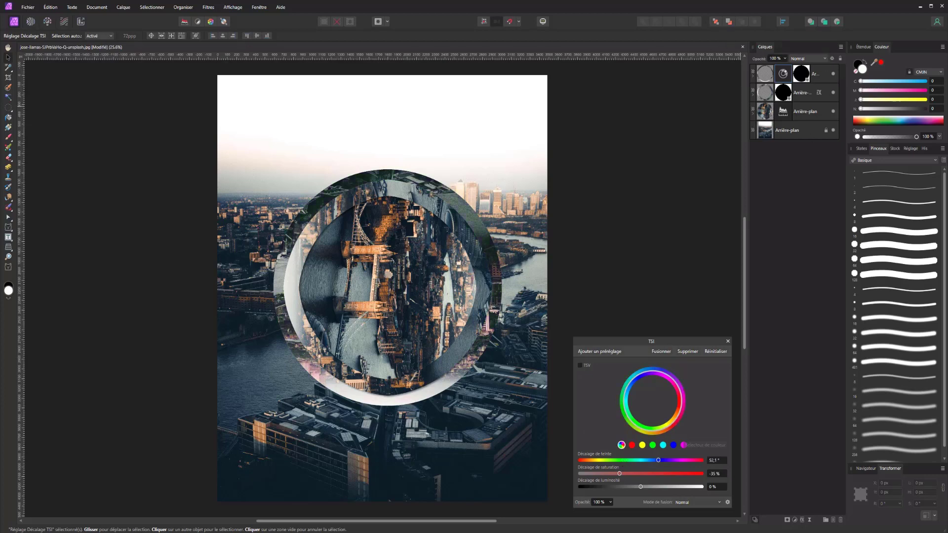
Add a Levels adjustment directly above the background photo with black level 5%, white level 94% and gamma about 1.077
click(794, 520)
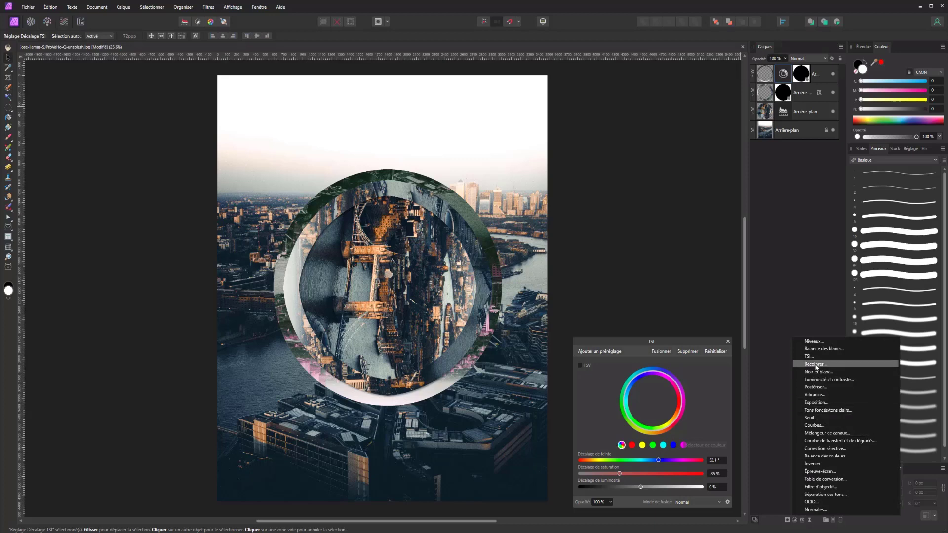
click(817, 341)
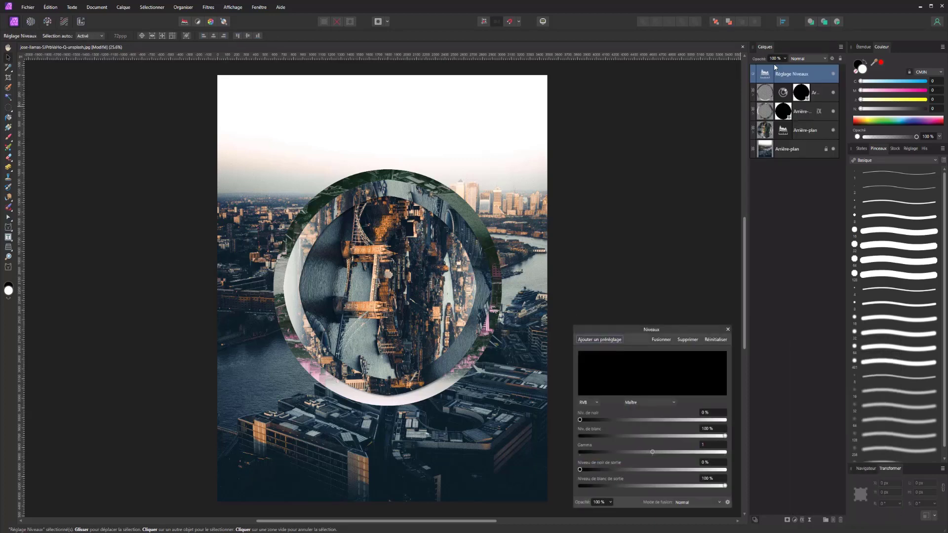
drag(773, 131, 766, 144)
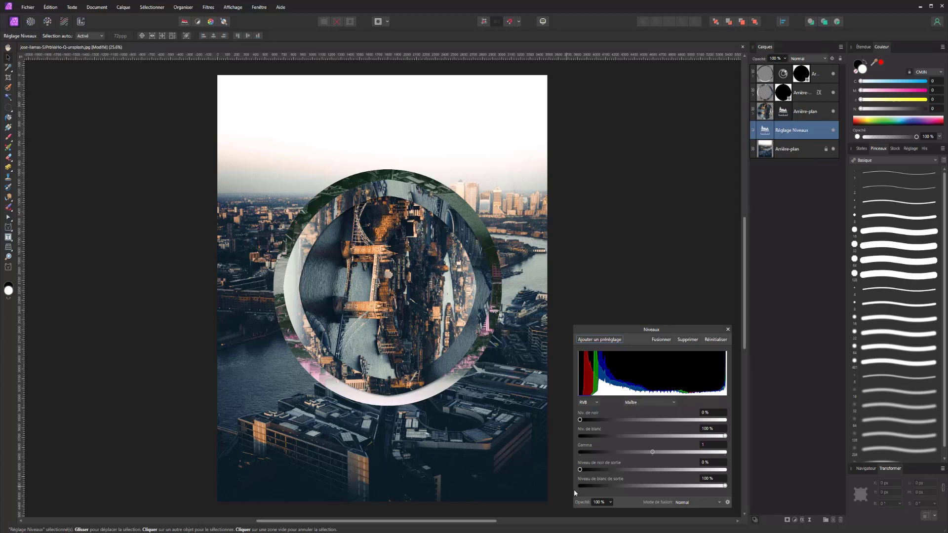
drag(585, 424, 588, 423)
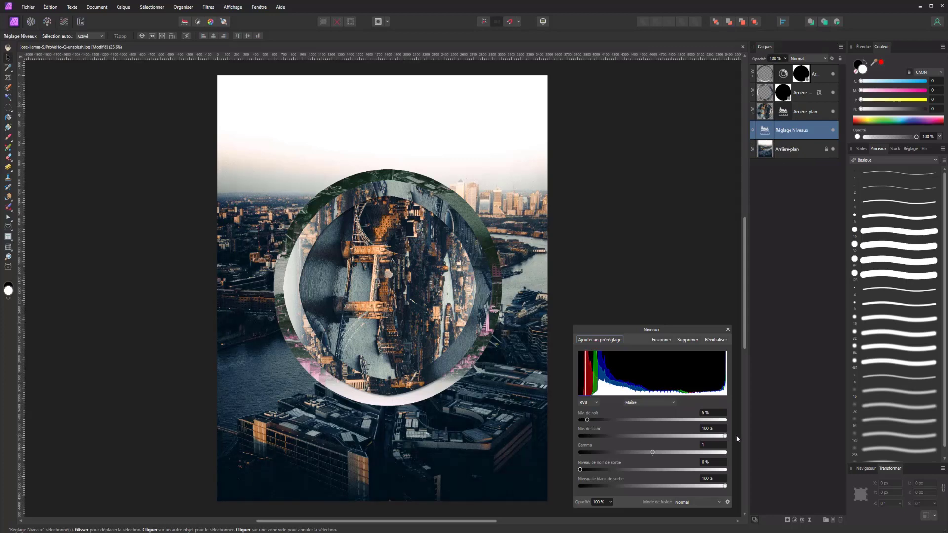
drag(724, 436, 716, 435)
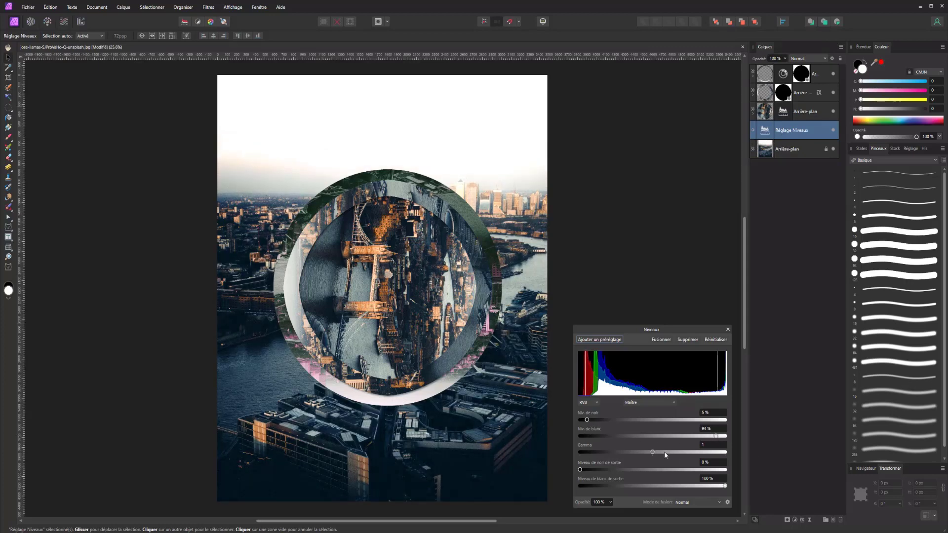
mouse_move(652, 452)
mouse_down()
mouse_move(642, 452)
mouse_move(657, 452)
mouse_up()
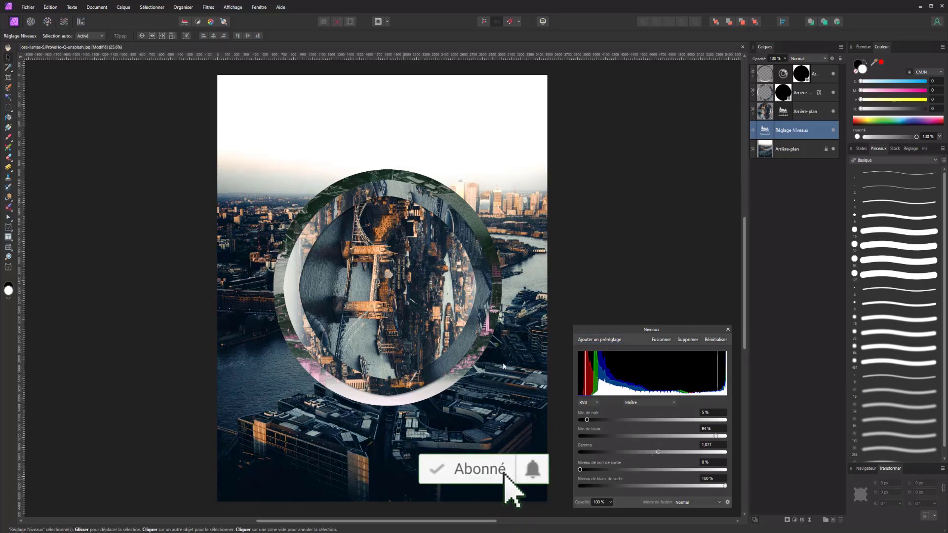
Try rotating the largest and middle circle layers together by 75°
click(808, 116)
shift+click(805, 93)
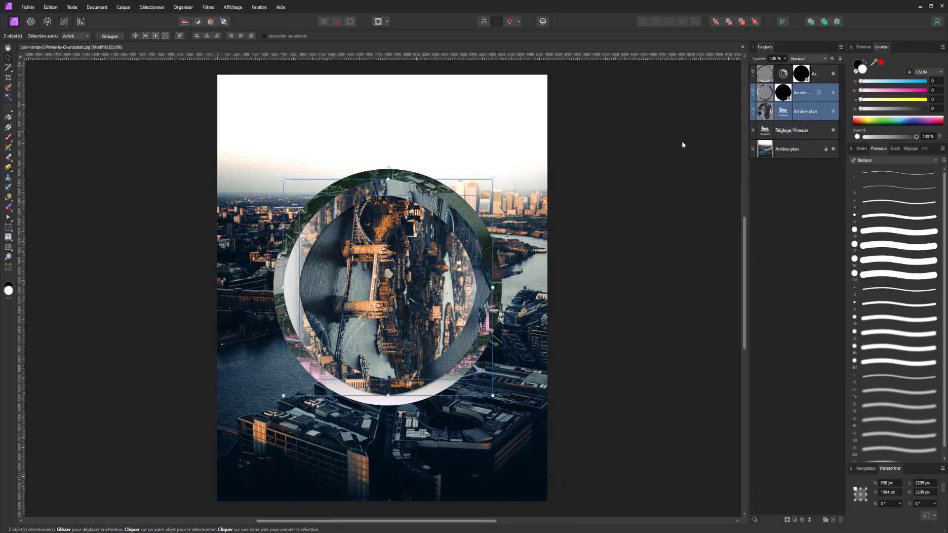
shift+click(826, 78)
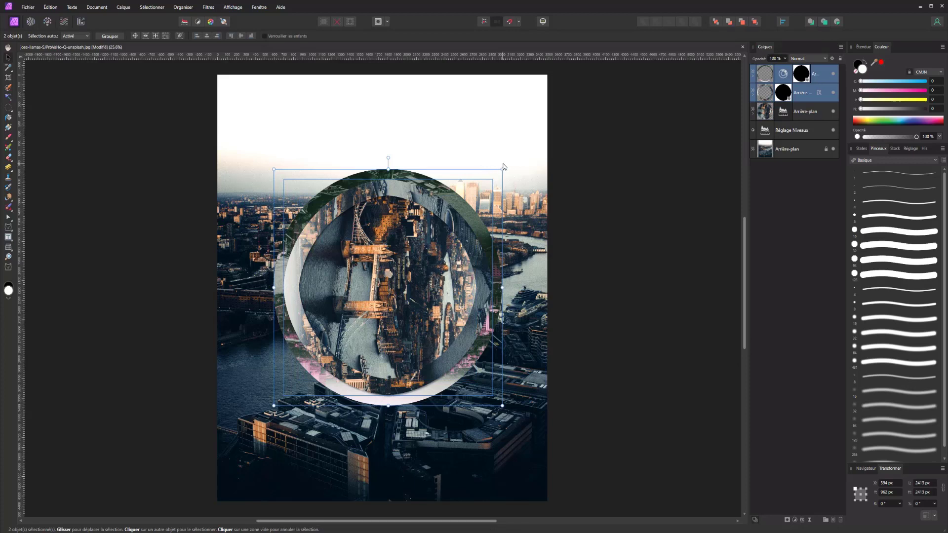
drag(503, 167, 339, 175)
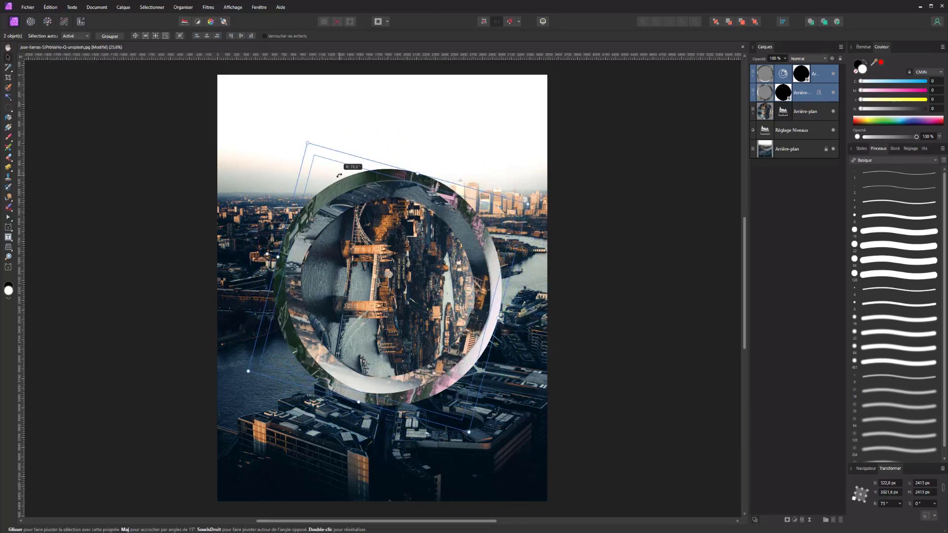
key(ctrl+z)
Try rotating all three circle layers together by -150°
click(803, 112)
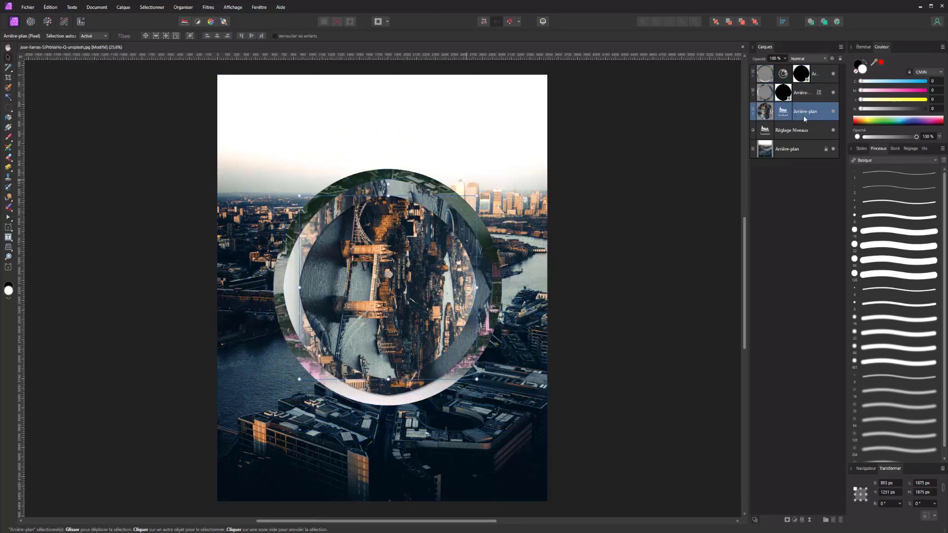
shift+click(818, 76)
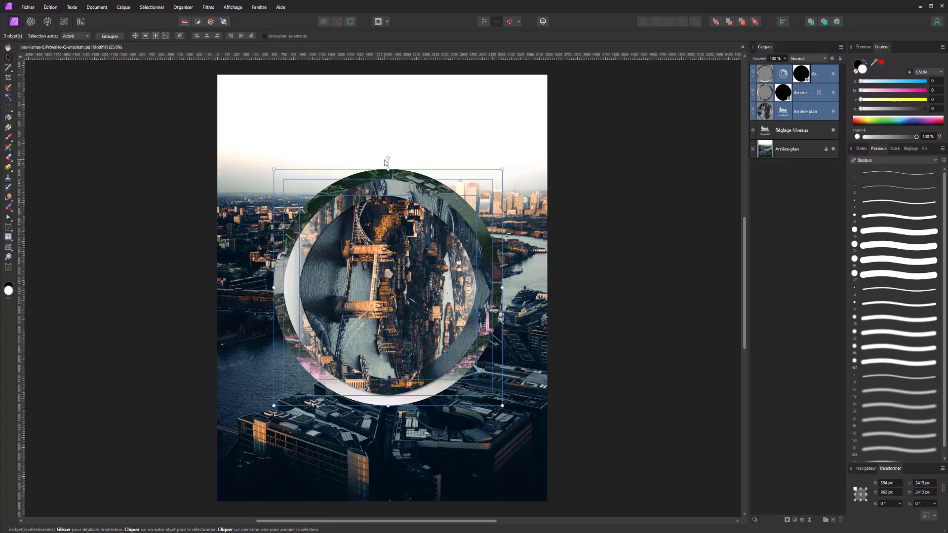
drag(384, 160, 449, 394)
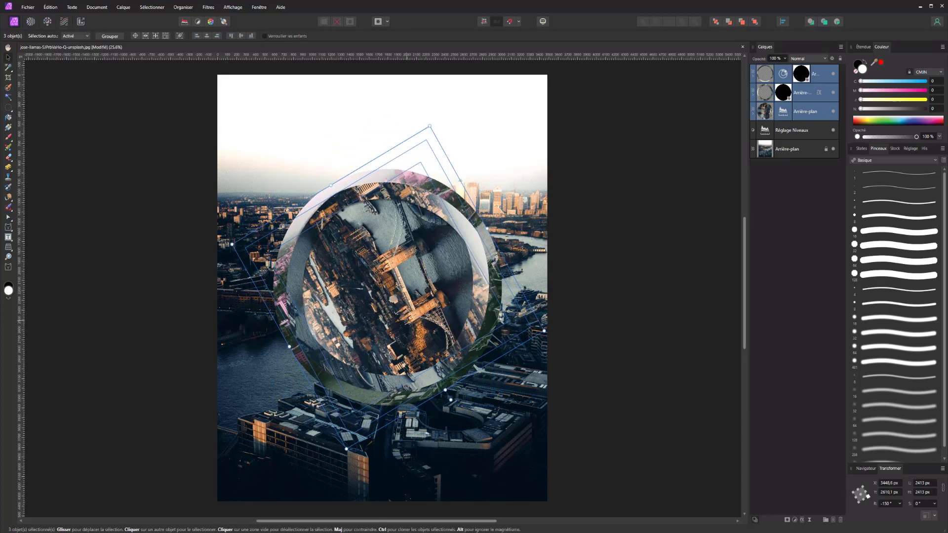
key(ctrl+z)
key(ctrl+z)
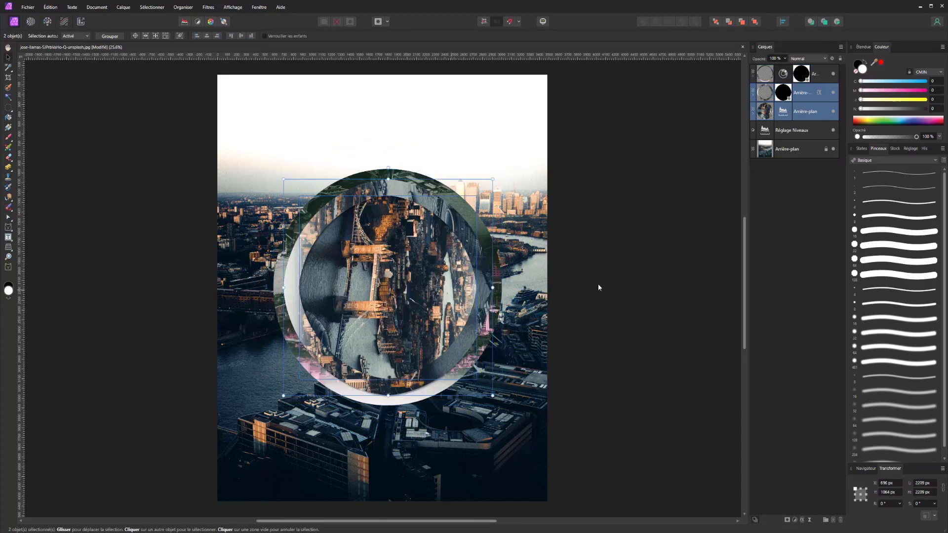
click(114, 218)
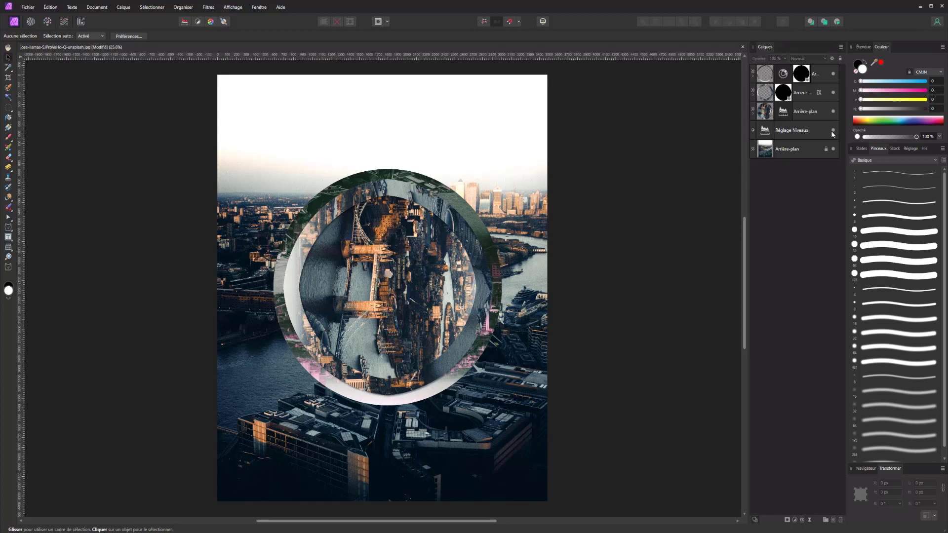
Add a Curves adjustment above the background's Levels, darkening the upper midtones and placing a shadow point at about X 0.29, Y 0.293
click(807, 138)
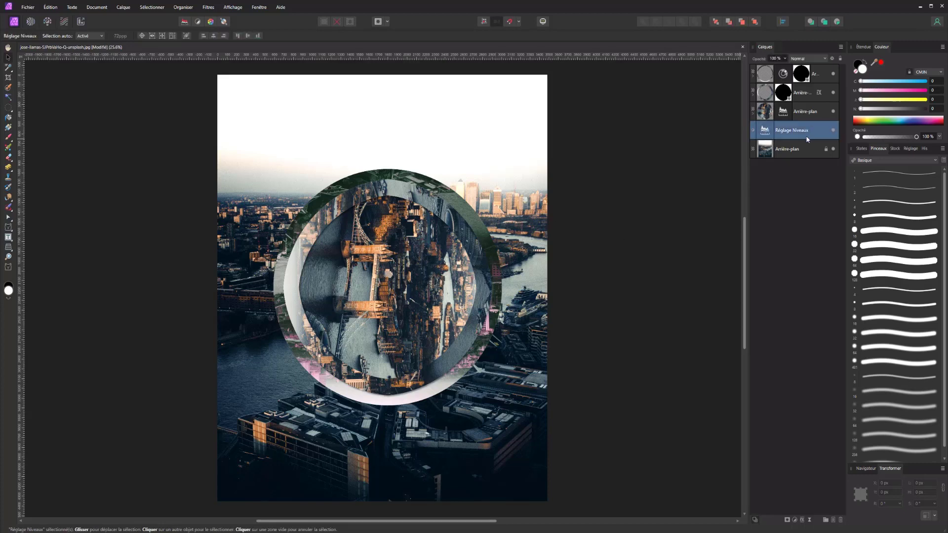
click(794, 521)
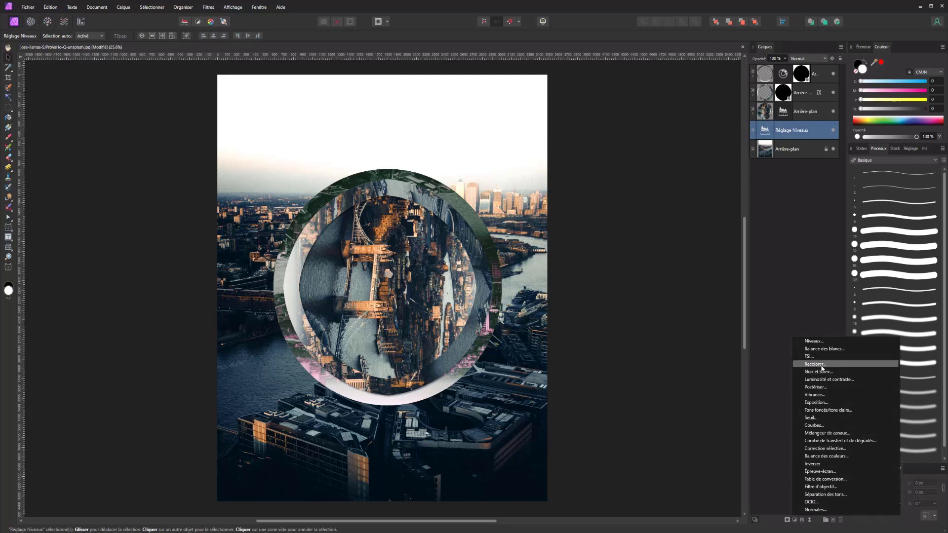
click(820, 425)
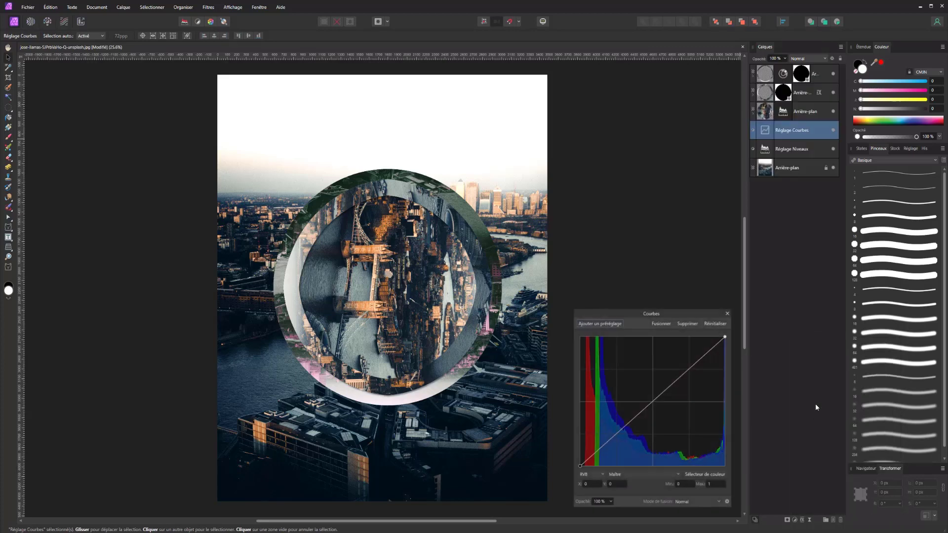
drag(683, 375, 704, 357)
mouse_move(623, 441)
mouse_down()
mouse_move(605, 415)
mouse_move(624, 425)
mouse_up()
drag(629, 431, 622, 428)
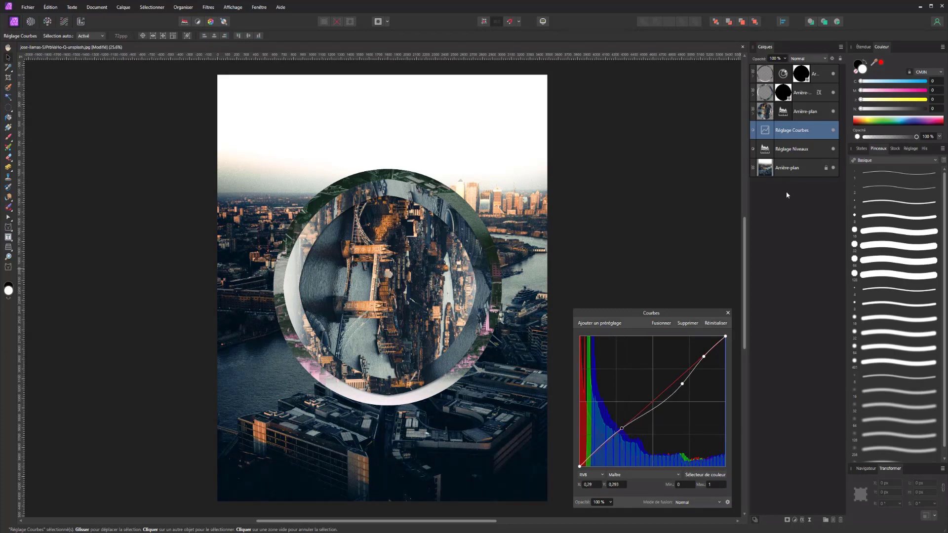
click(728, 313)
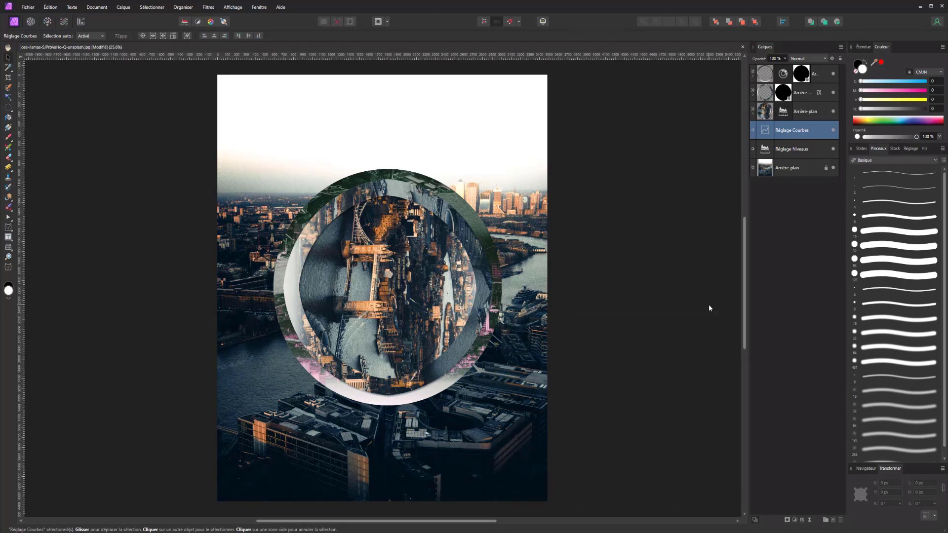